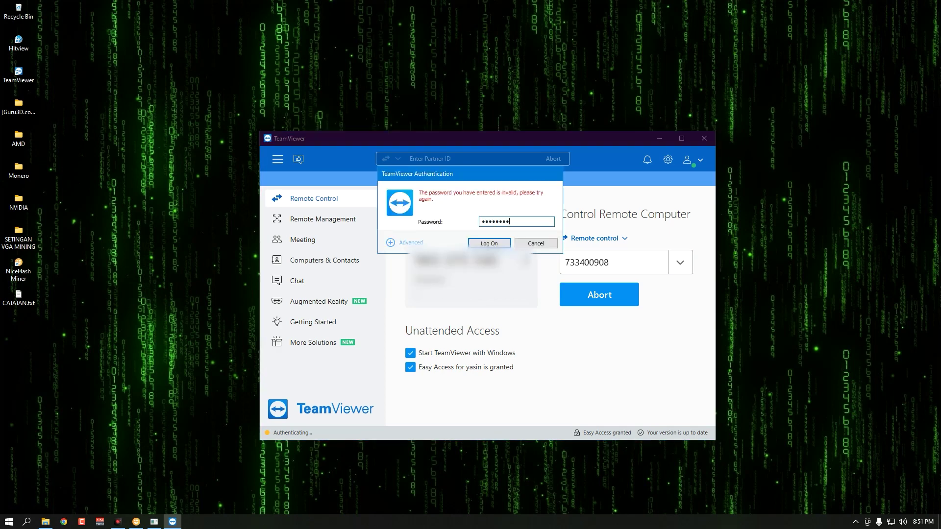
Log on to the remote computer with the session password, collapse the session panel and close the empty Word window
{"action": "key", "text": "Return"}
{"action": "left_click", "coordinate": [475, 288]}
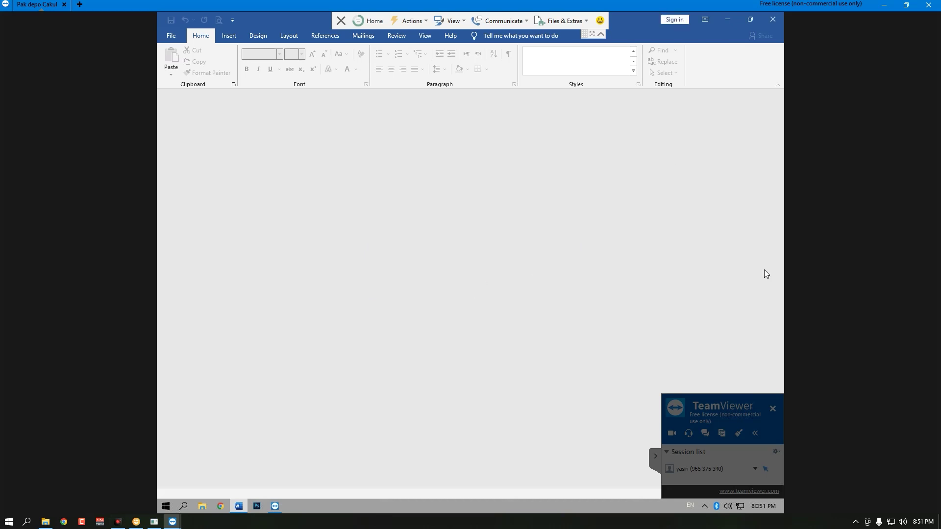
{"action": "left_click", "coordinate": [654, 455]}
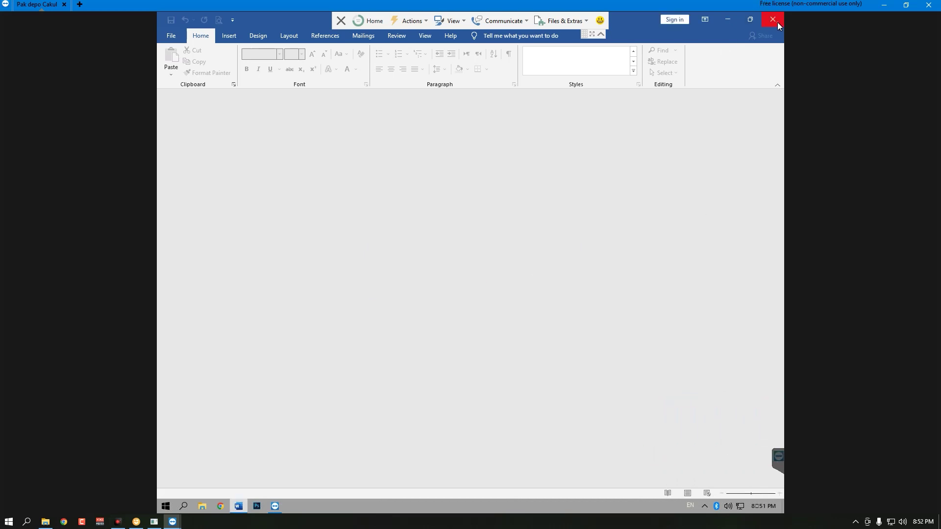
{"action": "left_click", "coordinate": [777, 22]}
Open This PC in the remote File Explorer and view the computer's system properties
{"action": "left_click", "coordinate": [202, 506]}
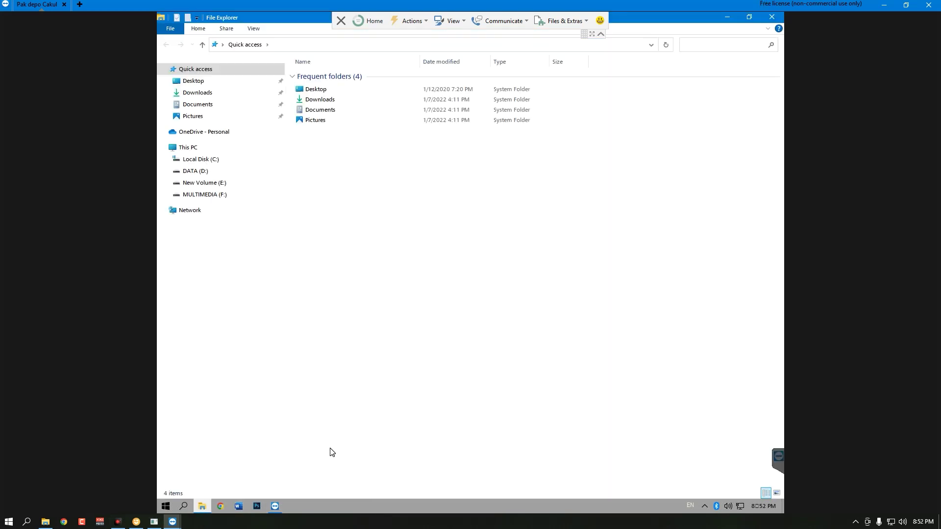
{"action": "left_click", "coordinate": [209, 147]}
{"action": "right_click", "coordinate": [210, 147]}
{"action": "left_click", "coordinate": [254, 294]}
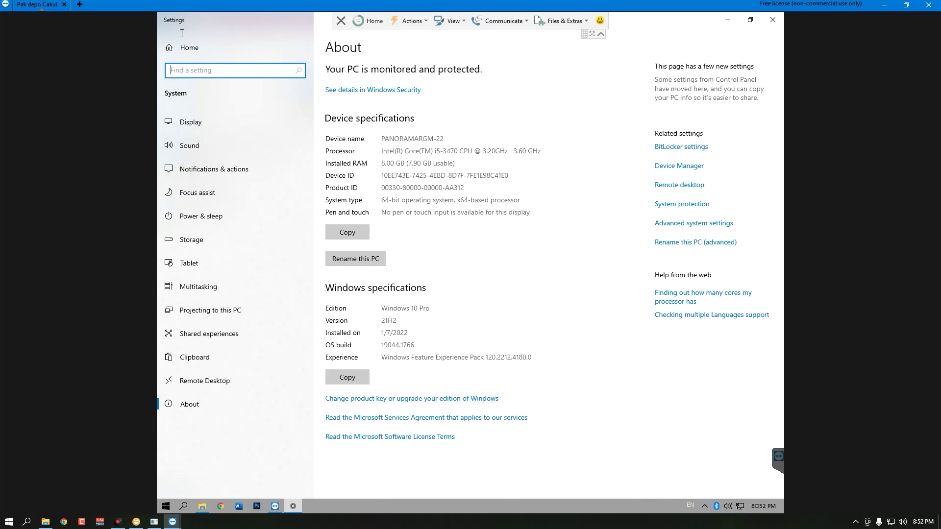
{"action": "left_click", "coordinate": [773, 22]}
Run Disk Cleanup on Local Disk (C:), permanently deleting the checked categories, including Recycle Bin, Temporary files and Thumbnails
{"action": "right_click", "coordinate": [216, 159]}
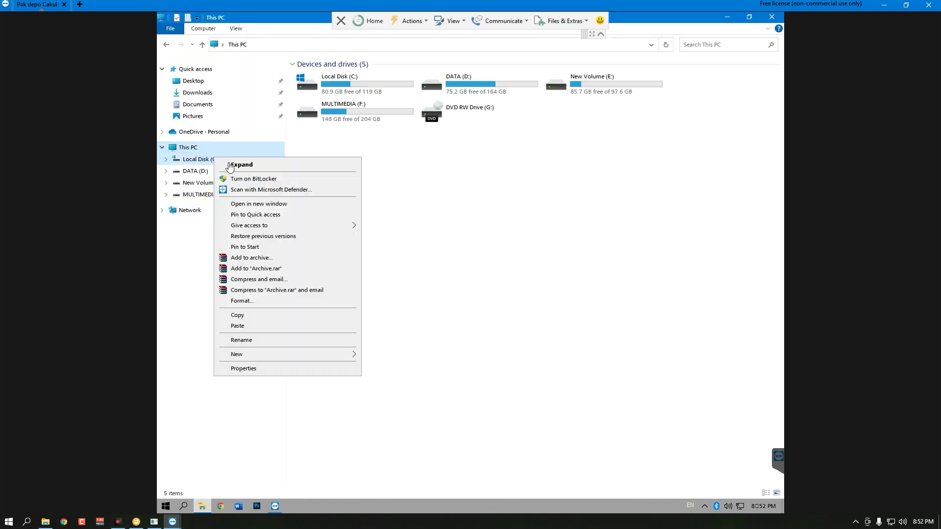
{"action": "right_click", "coordinate": [343, 80]}
{"action": "left_click", "coordinate": [384, 290]}
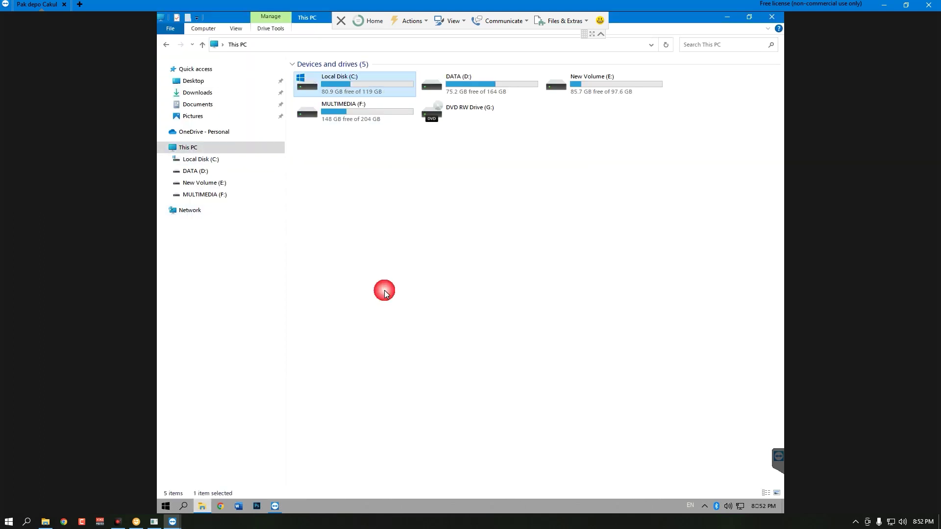
{"action": "left_click", "coordinate": [490, 249]}
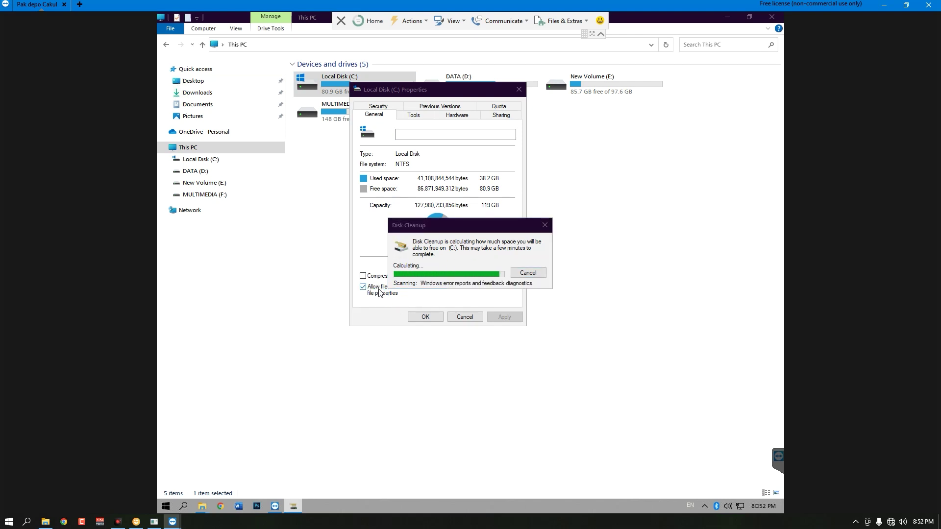
{"action": "scroll", "coordinate": [235, 157], "scroll_direction": "down", "scroll_amount": 3}
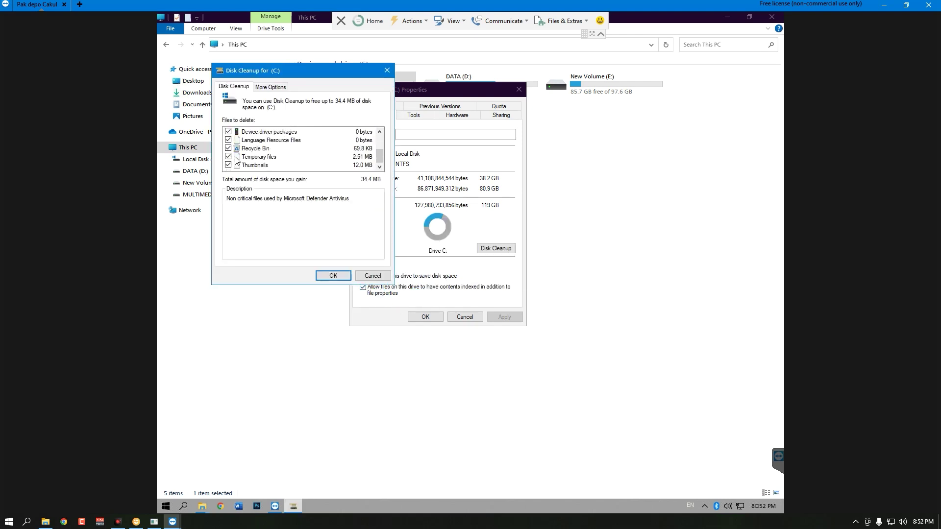
{"action": "left_click", "coordinate": [336, 277]}
{"action": "left_click", "coordinate": [486, 267]}
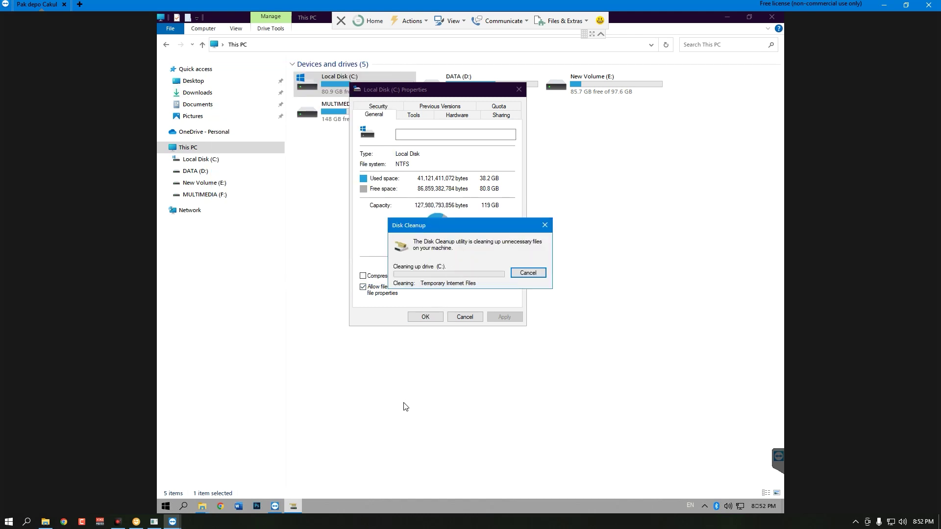
Run Disk Cleanup on New Volume (E:), permanently deleting the DirectX Shader Cache and Recycle Bin files
{"action": "right_click", "coordinate": [584, 90]}
{"action": "left_click", "coordinate": [639, 296]}
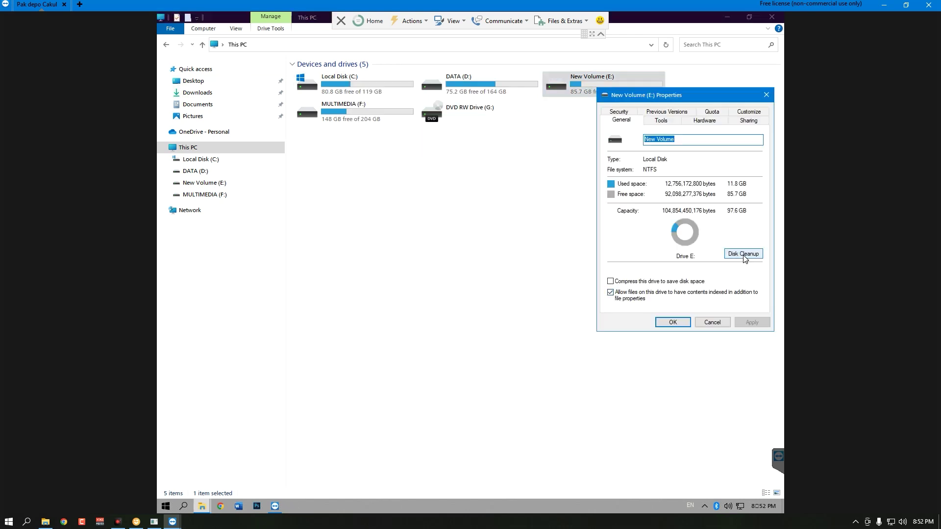
{"action": "left_click", "coordinate": [743, 254]}
{"action": "left_click", "coordinate": [346, 288]}
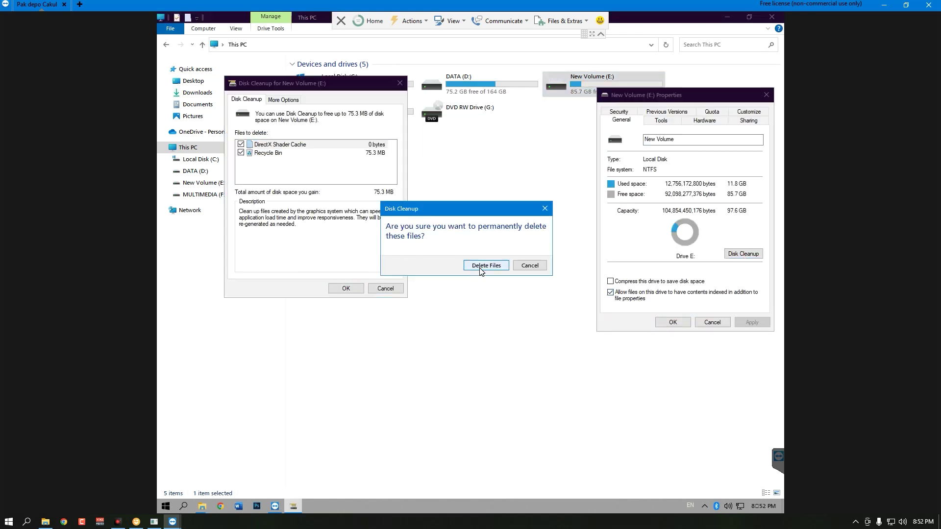
{"action": "left_click", "coordinate": [479, 266]}
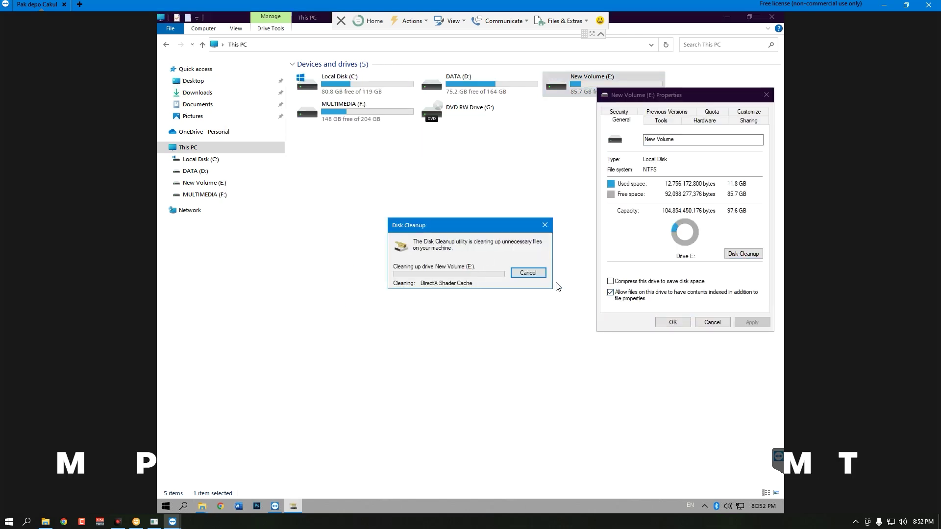
{"action": "left_click", "coordinate": [672, 321]}
Run Disk Cleanup on the DATA (D:) drive, permanently deleting the DirectX Shader Cache and Recycle Bin files
{"action": "right_click", "coordinate": [461, 74]}
{"action": "left_click", "coordinate": [490, 288]}
{"action": "left_click", "coordinate": [621, 247]}
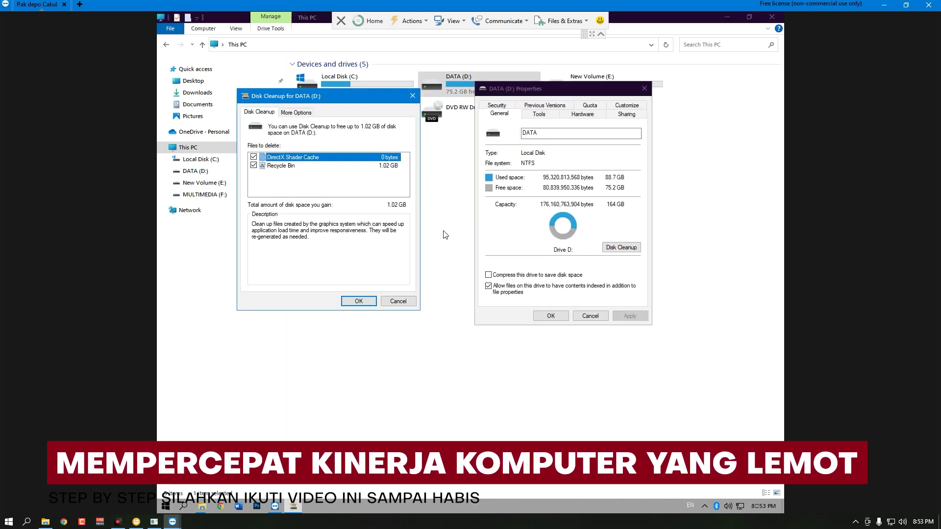
{"action": "left_click", "coordinate": [356, 302]}
{"action": "left_click", "coordinate": [485, 380]}
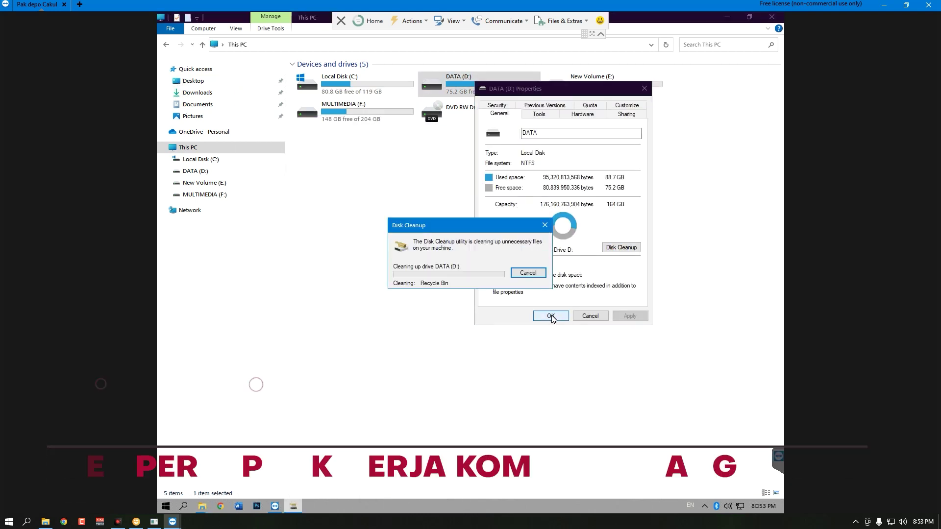
{"action": "left_click", "coordinate": [551, 316]}
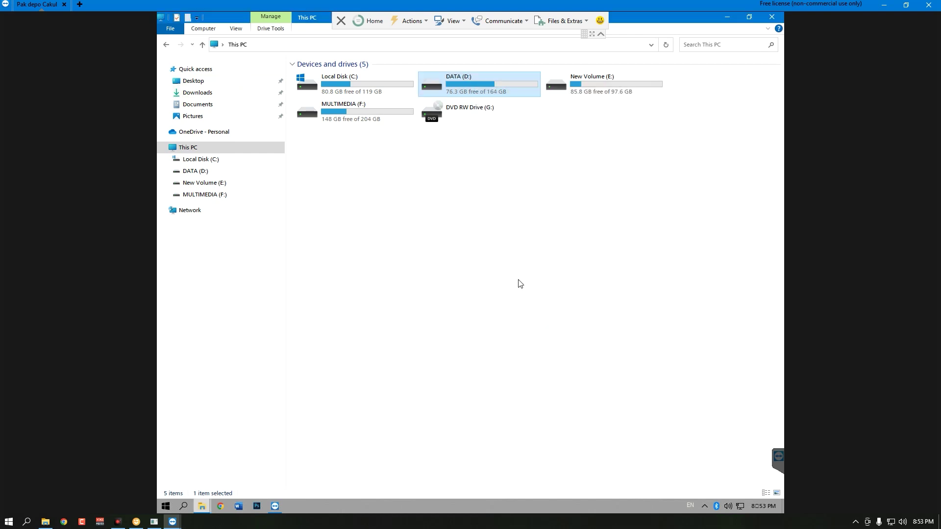
Run Disk Cleanup on the MULTIMEDIA (F:) drive and permanently delete the listed files
{"action": "right_click", "coordinate": [331, 111]}
{"action": "left_click", "coordinate": [349, 321]}
{"action": "left_click", "coordinate": [465, 277]}
{"action": "left_click", "coordinate": [370, 313]}
{"action": "left_click", "coordinate": [479, 269]}
{"action": "left_click", "coordinate": [416, 346]}
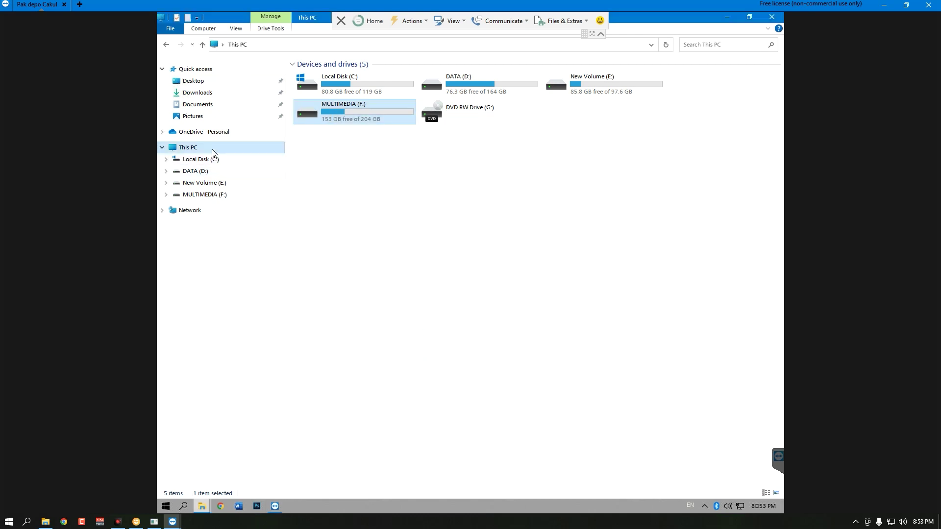
Search for "defrag" on the remote computer to open Optimize Drives, and forward key combinations to it without asking again
{"action": "key", "text": "super+r"}
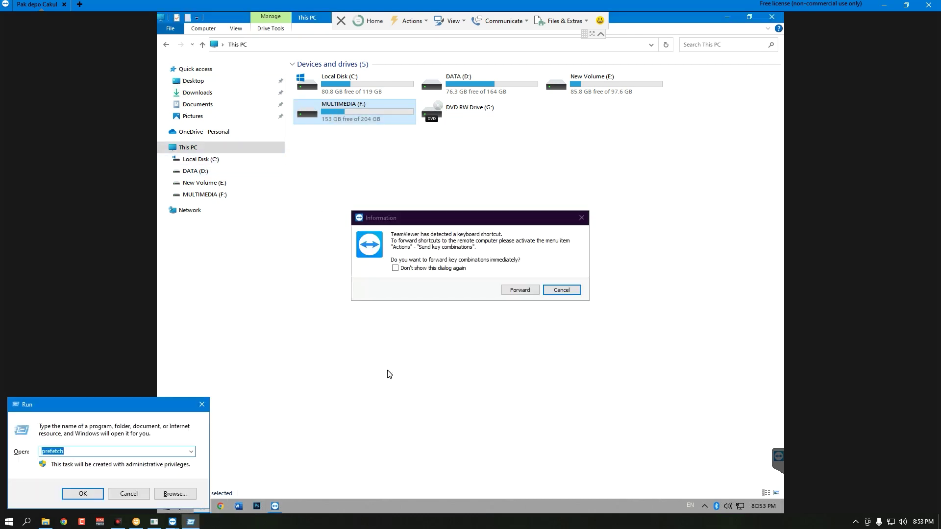
{"action": "left_click", "coordinate": [388, 375]}
{"action": "left_click", "coordinate": [184, 505]}
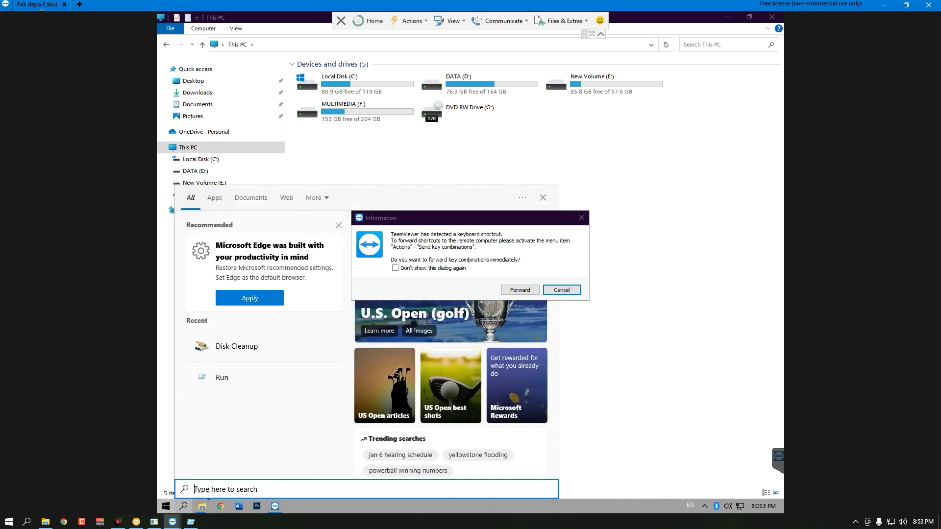
{"action": "type", "text": "defrag"}
{"action": "left_click", "coordinate": [476, 333]}
{"action": "left_click", "coordinate": [395, 268]}
{"action": "left_click", "coordinate": [528, 292]}
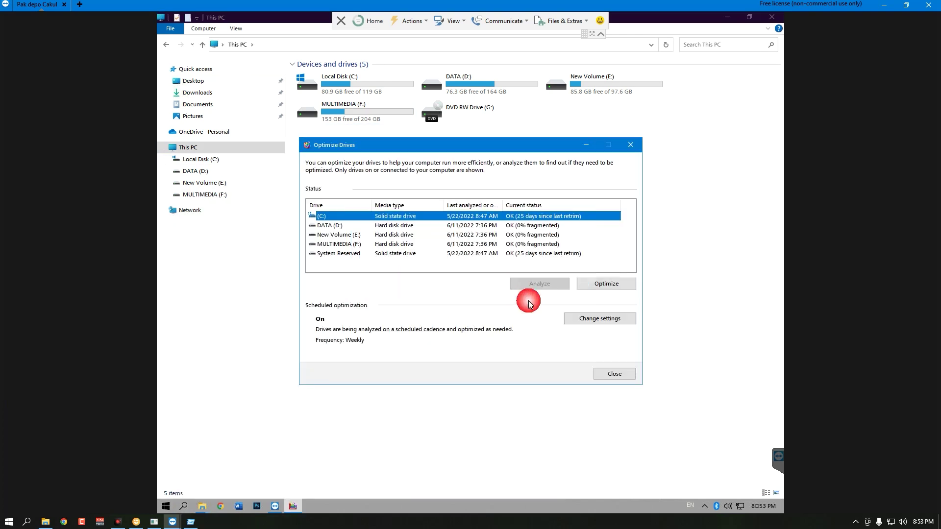
Start optimization of the C:, DATA (D:), New Volume (E:), MULTIMEDIA (F:) and System Reserved drives
{"action": "left_click", "coordinate": [606, 283]}
{"action": "left_click", "coordinate": [548, 225]}
{"action": "left_click", "coordinate": [606, 283]}
{"action": "left_click", "coordinate": [549, 235]}
{"action": "left_click", "coordinate": [606, 283]}
{"action": "left_click", "coordinate": [549, 243]}
{"action": "left_click", "coordinate": [606, 283]}
{"action": "left_click", "coordinate": [607, 254]}
{"action": "left_click", "coordinate": [606, 287]}
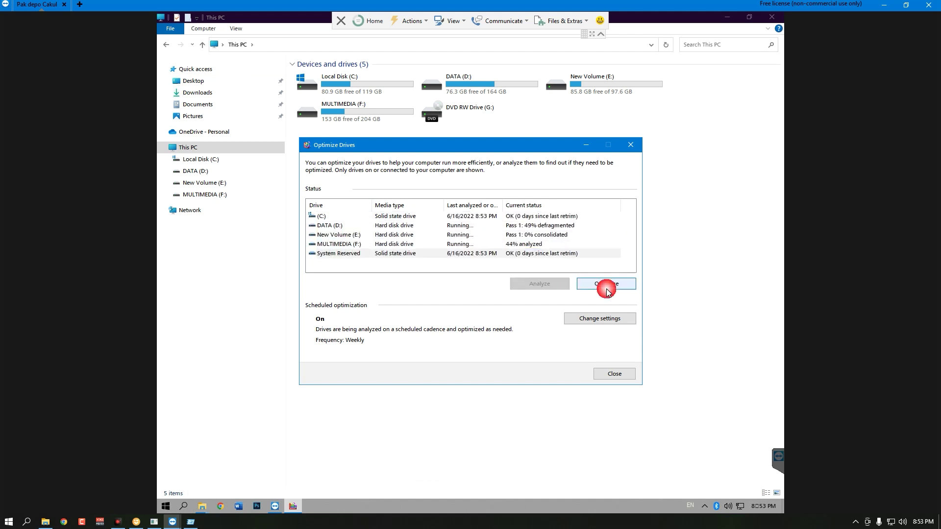
{"action": "left_click", "coordinate": [515, 226]}
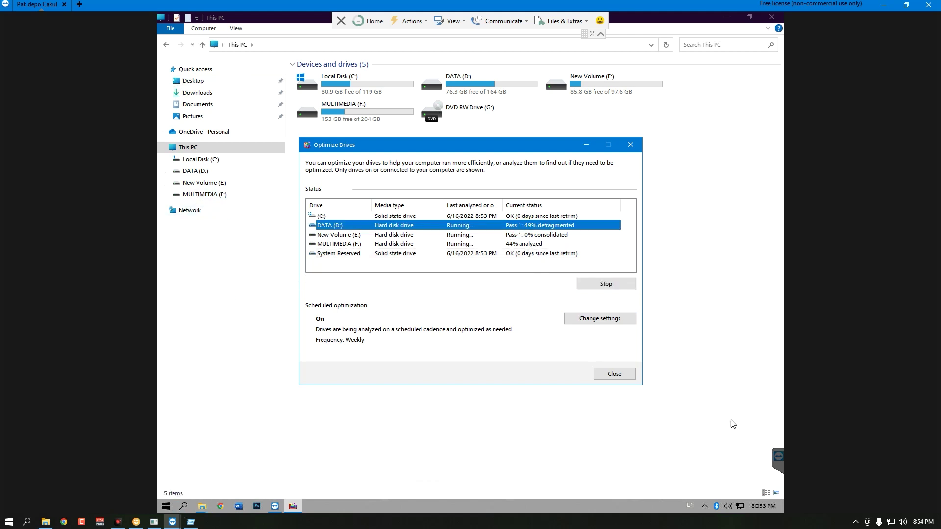
Open the user's Temp folder with the Run command %temp% and delete all its contents, skipping files in use
{"action": "left_click", "coordinate": [343, 462]}
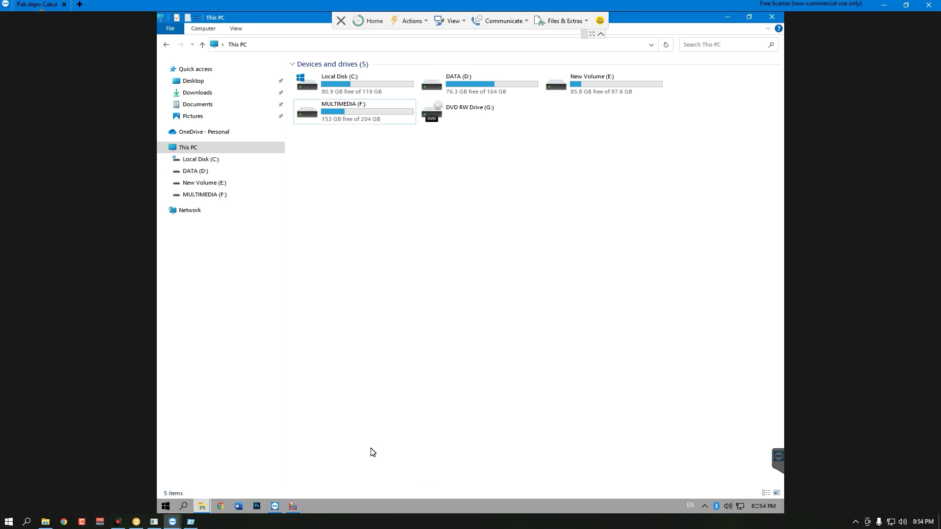
{"action": "key", "text": "super+r"}
{"action": "key", "text": "Return"}
{"action": "key", "text": "ctrl+a"}
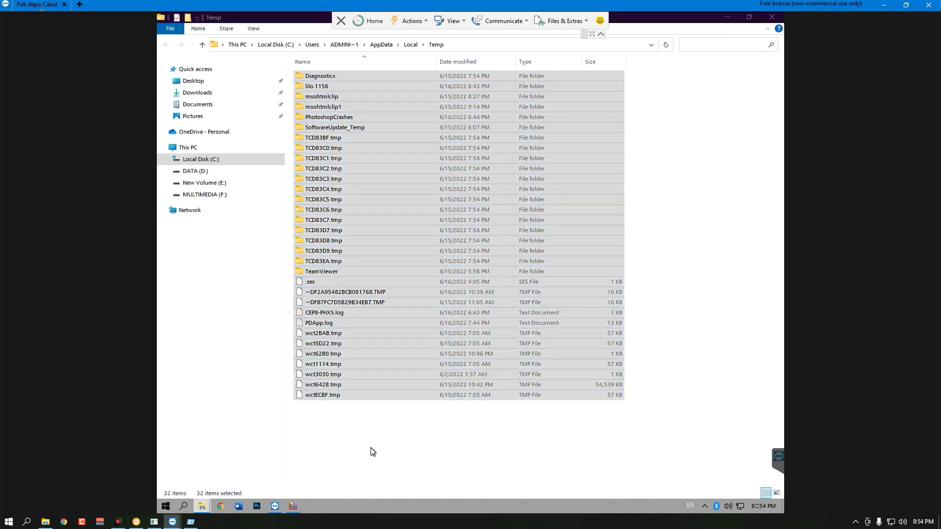
{"action": "key", "text": "Delete"}
{"action": "left_click", "coordinate": [273, 222]}
{"action": "left_click", "coordinate": [374, 235]}
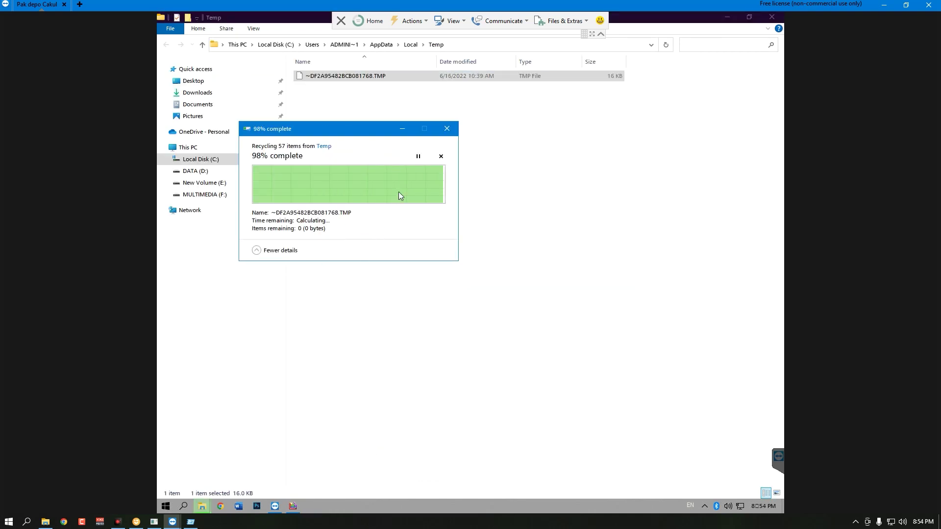
{"action": "left_click", "coordinate": [369, 287]}
Open the Windows Temp folder with the Run command temp and delete all its contents, skipping files in use
{"action": "key", "text": "super+r"}
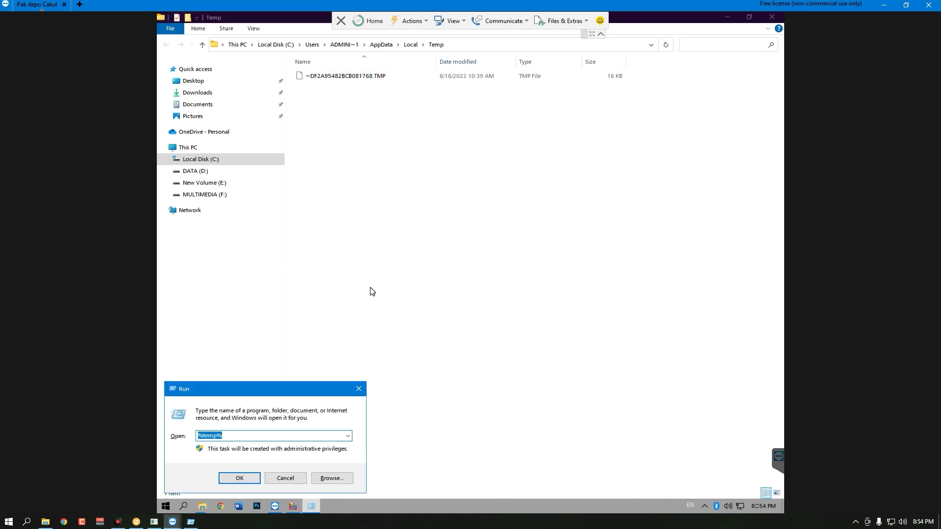
{"action": "key", "text": "Delete"}
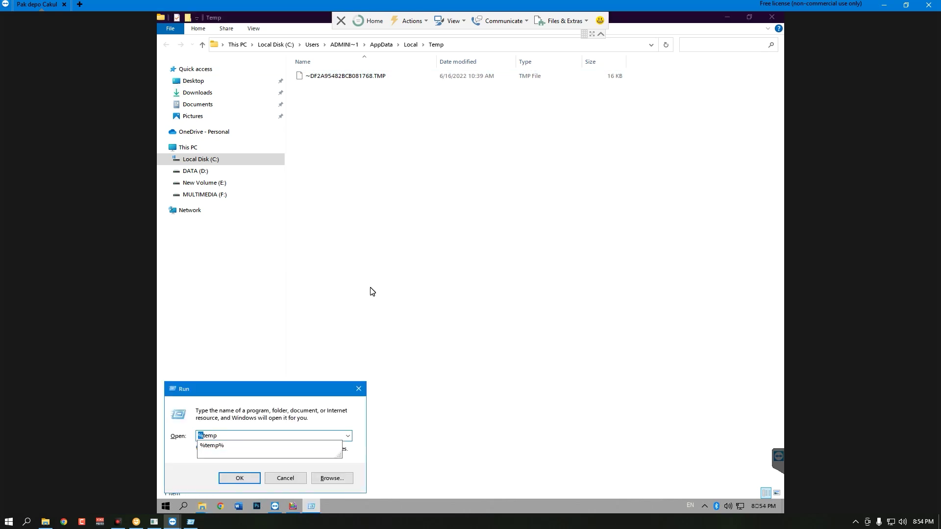
{"action": "key", "text": "Delete"}
{"action": "key", "text": "Return"}
{"action": "key", "text": "ctrl+a"}
{"action": "key", "text": "Delete"}
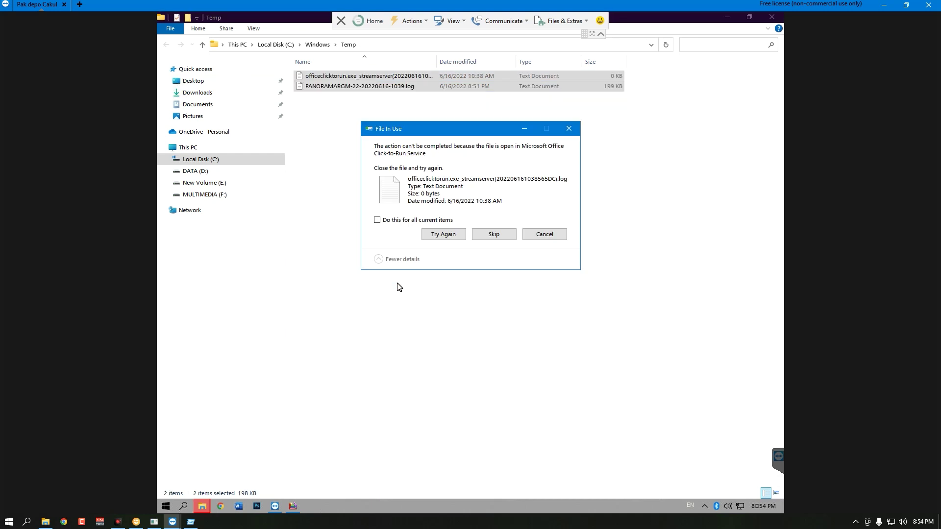
{"action": "left_click", "coordinate": [493, 236]}
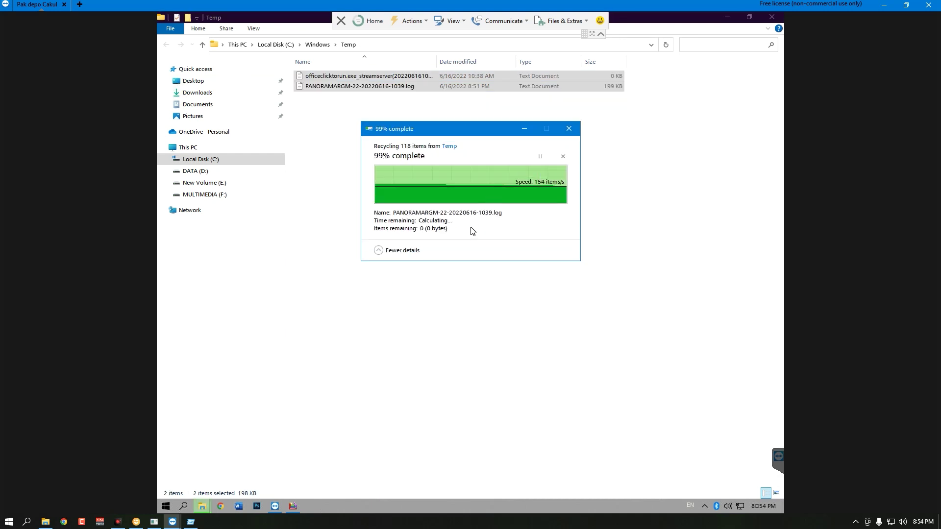
{"action": "left_click", "coordinate": [430, 273]}
Open the Prefetch folder with the Run command prefetch and delete all its files, skipping any in use
{"action": "key", "text": "super+r"}
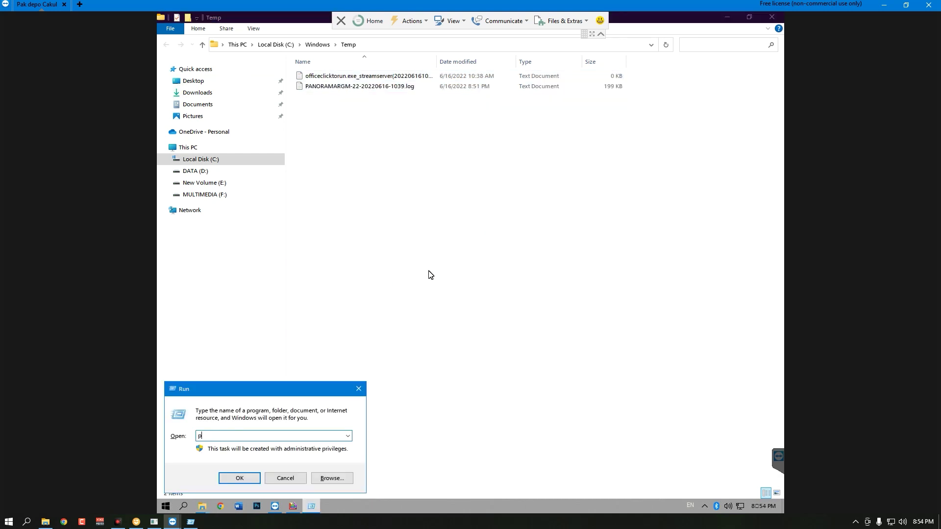
{"action": "type", "text": "prefetch"}
{"action": "key", "text": "Return"}
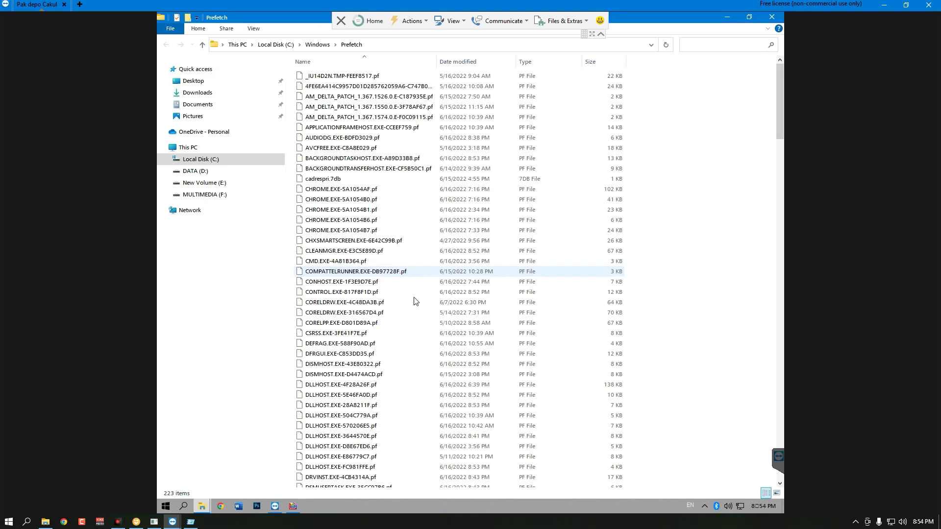
{"action": "key", "text": "ctrl+a"}
{"action": "key", "text": "Delete"}
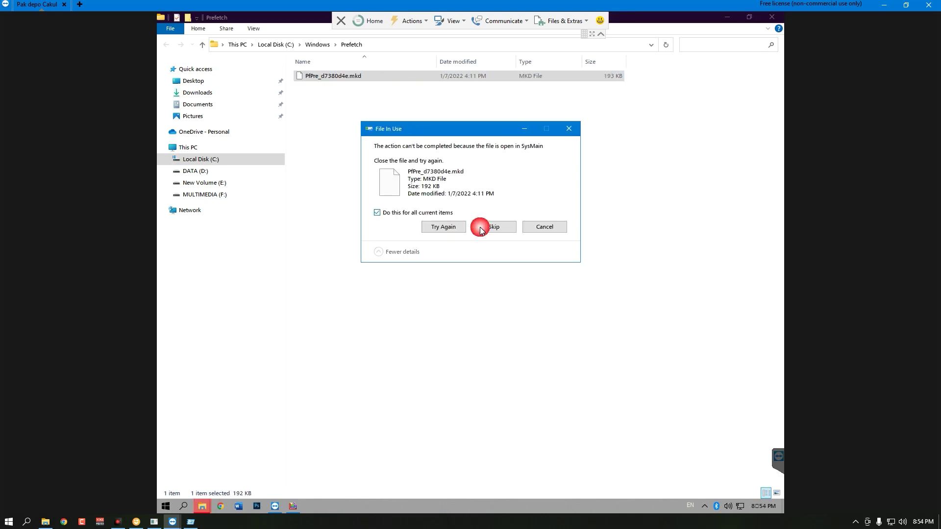
{"action": "left_click", "coordinate": [482, 226]}
Close the open File Explorer windows and return to the Optimize Drives window
{"action": "left_click", "coordinate": [770, 19]}
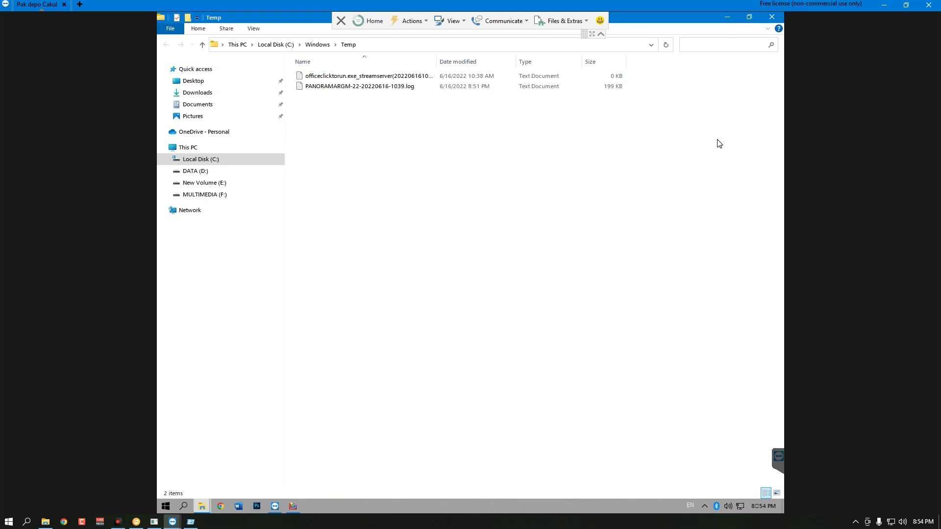
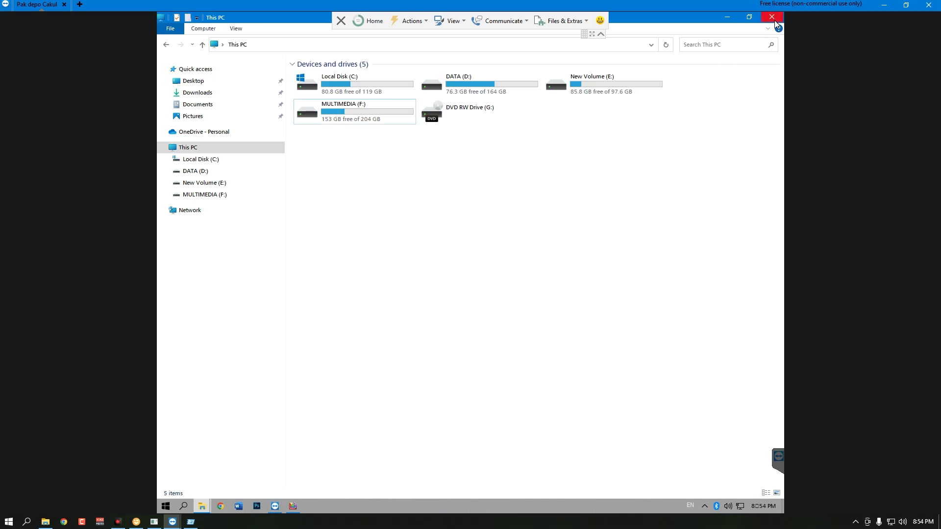
{"action": "left_click", "coordinate": [772, 18]}
{"action": "left_click", "coordinate": [443, 89]}
{"action": "left_click", "coordinate": [427, 319]}
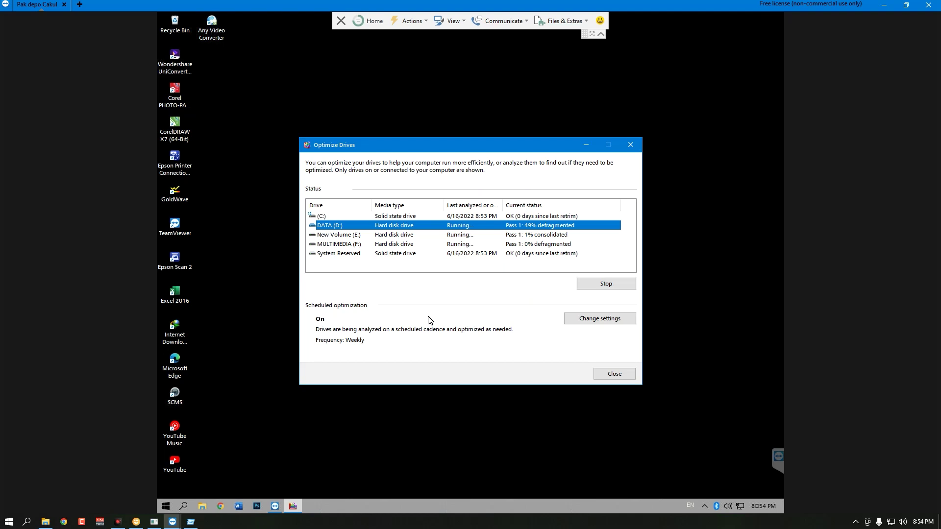
Open Task Manager's startup list and disable Internet Download Manager, Wondershare Studio and WsUpdateHelper
{"action": "right_click", "coordinate": [482, 508]}
{"action": "left_click", "coordinate": [514, 457]}
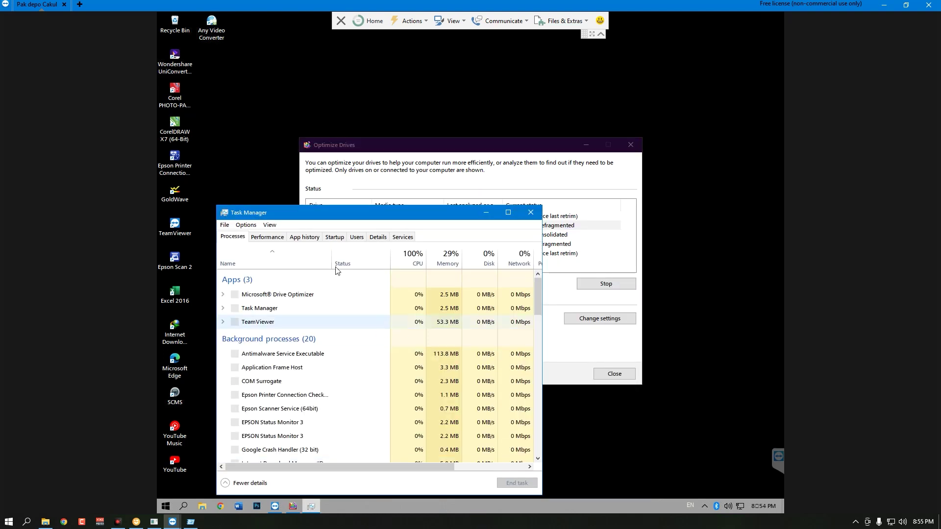
{"action": "left_click", "coordinate": [269, 237]}
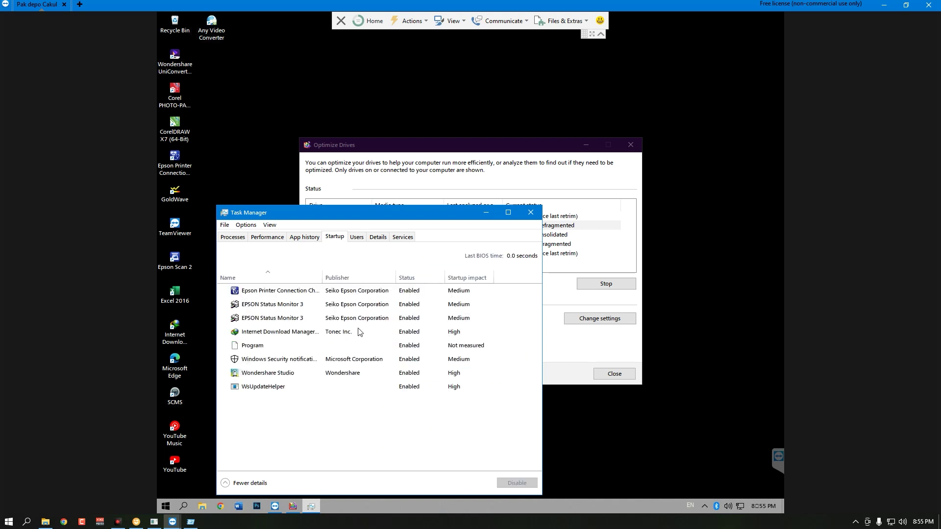
{"action": "left_click", "coordinate": [311, 291]}
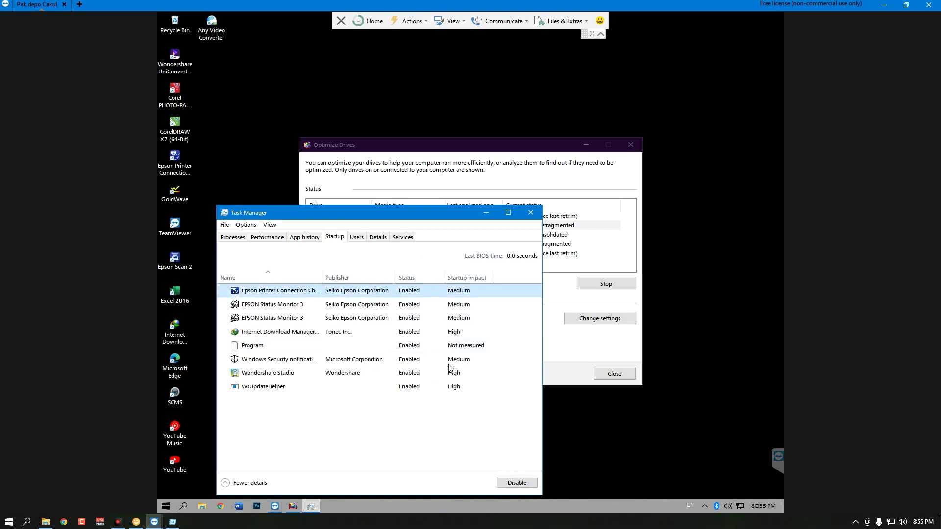
{"action": "left_click", "coordinate": [426, 331]}
{"action": "left_click", "coordinate": [514, 482]}
{"action": "left_click", "coordinate": [446, 375]}
{"action": "left_click", "coordinate": [517, 482]}
{"action": "left_click", "coordinate": [447, 387]}
{"action": "left_click", "coordinate": [515, 483]}
Disable the startup entries Program, both EPSON Status Monitor 3 items and the Epson Printer Connection item, leaving Windows Security notification enabled
{"action": "left_click", "coordinate": [441, 359]}
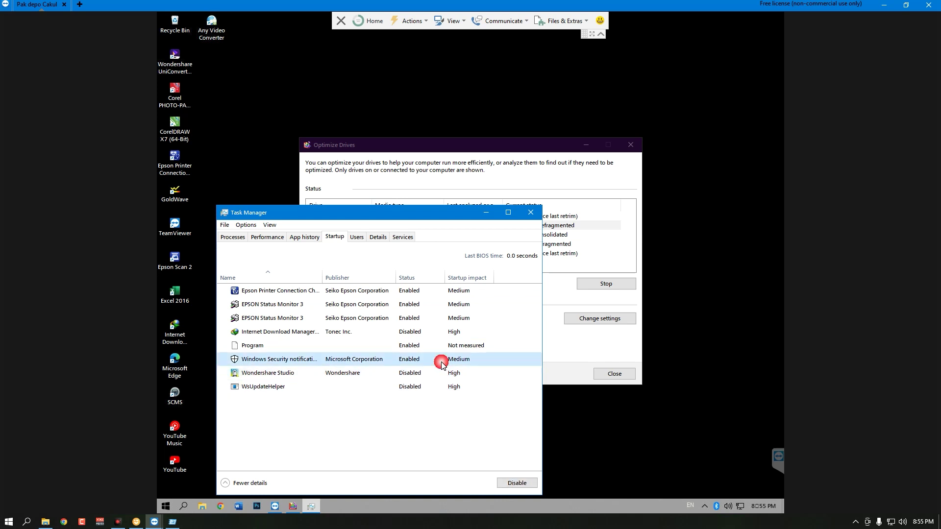
{"action": "left_click", "coordinate": [441, 346]}
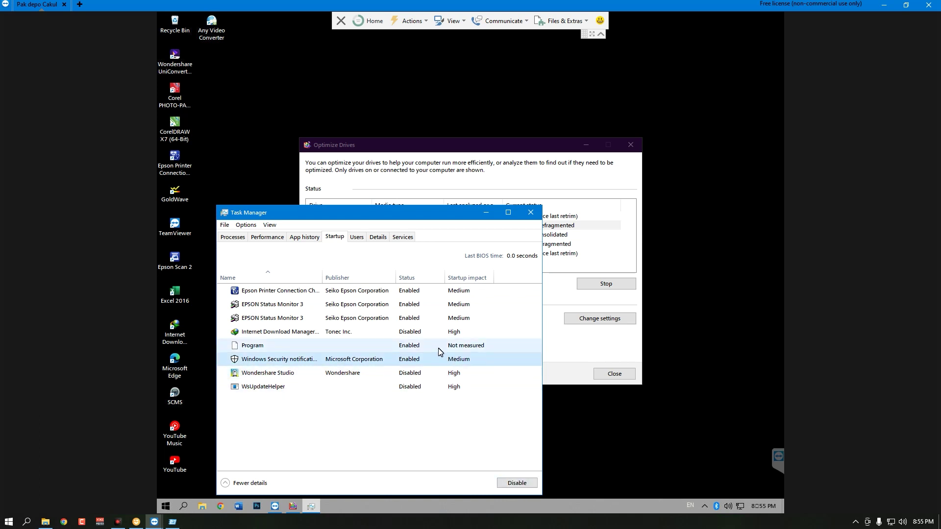
{"action": "left_click", "coordinate": [517, 482]}
{"action": "key", "text": "Up"}
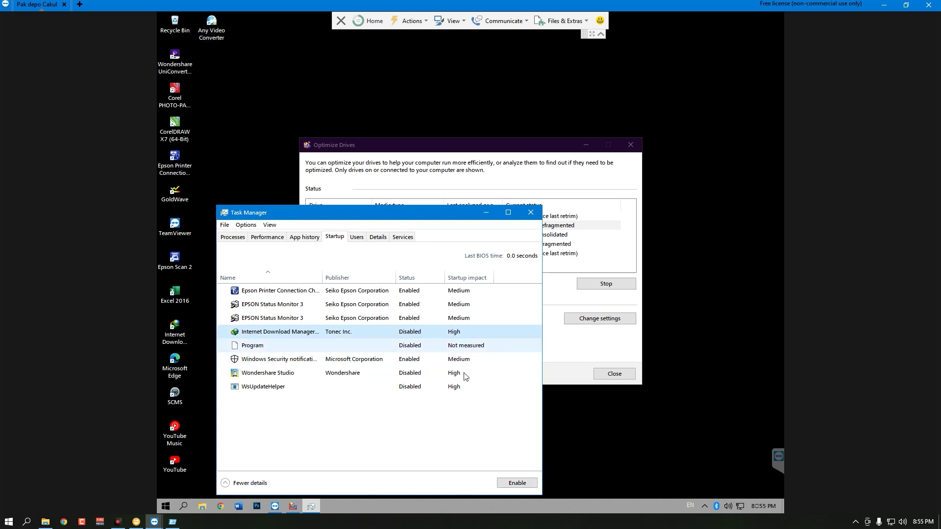
{"action": "key", "text": "Up"}
{"action": "left_click", "coordinate": [515, 483]}
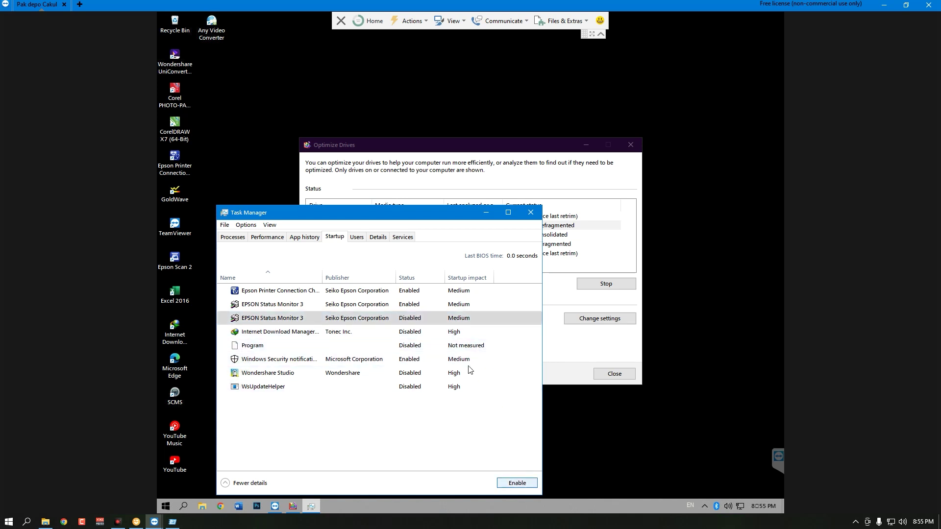
{"action": "key", "text": "Up"}
{"action": "left_click", "coordinate": [517, 483]}
{"action": "left_click", "coordinate": [446, 292]}
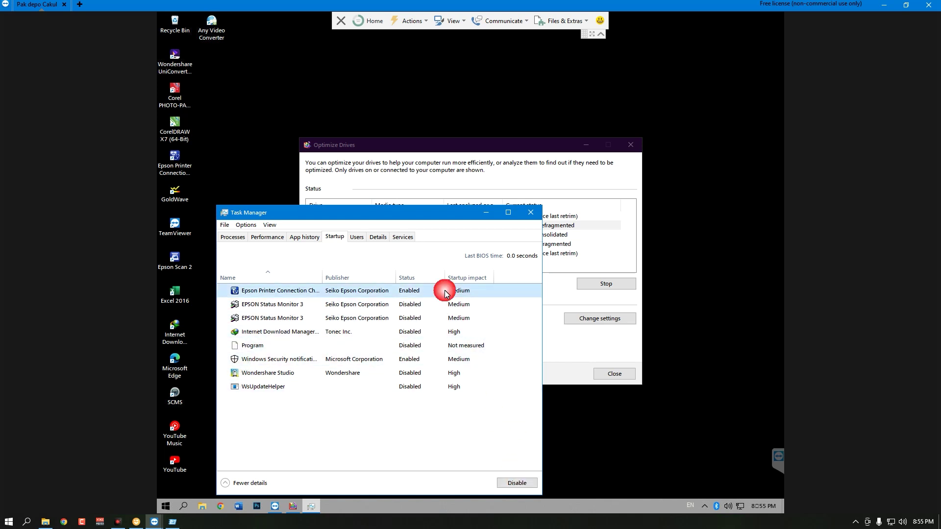
{"action": "left_click", "coordinate": [517, 483]}
{"action": "left_click", "coordinate": [458, 315]}
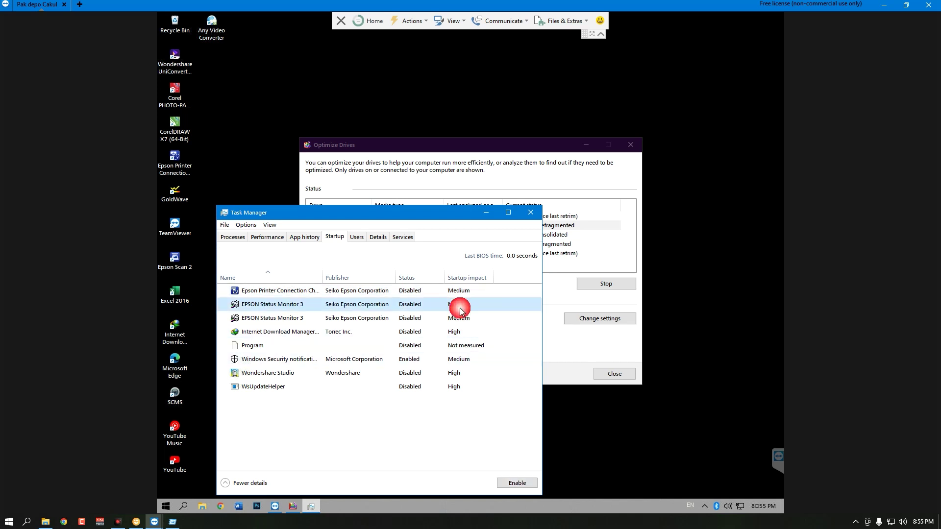
{"action": "left_click", "coordinate": [456, 333]}
{"action": "left_click", "coordinate": [458, 360]}
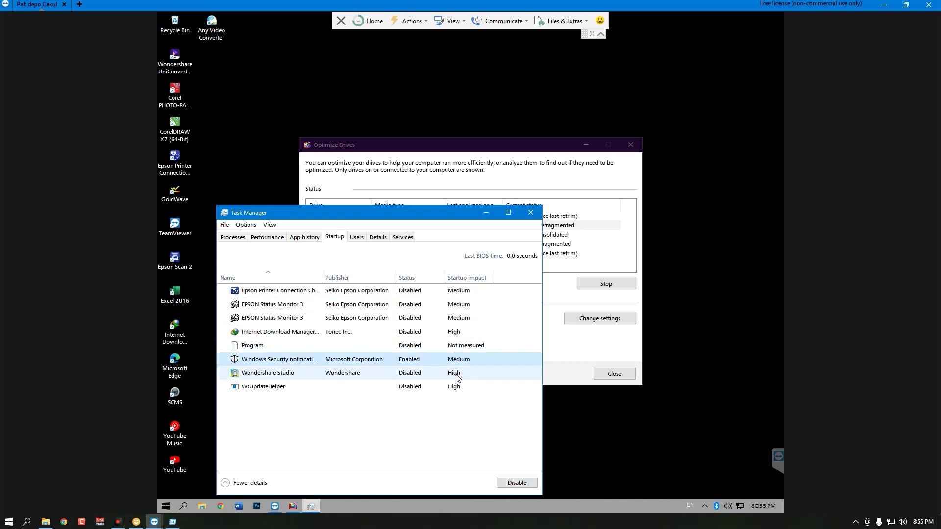
{"action": "left_click", "coordinate": [458, 374]}
Check the CPU performance graph in Task Manager alongside the Optimize Drives progress, and close Task Manager
{"action": "left_click", "coordinate": [267, 238]}
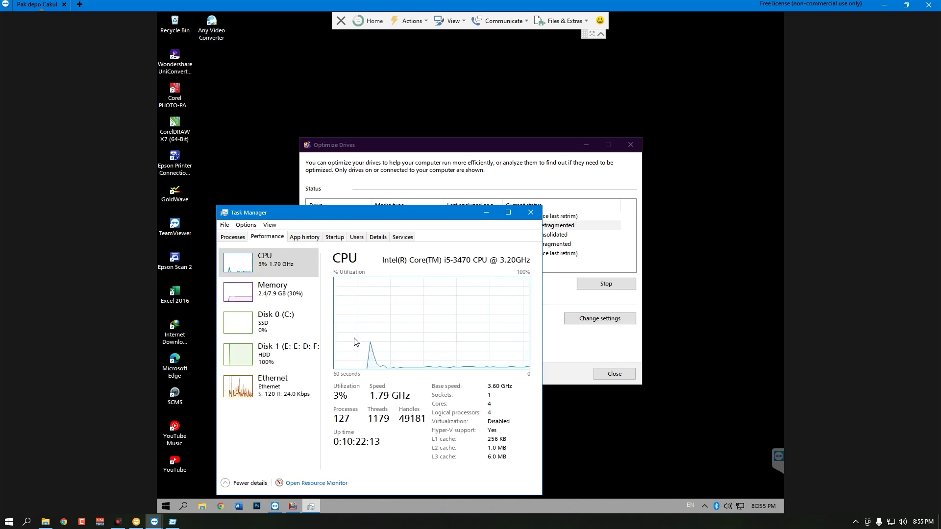
{"action": "left_click_drag", "start_coordinate": [387, 212], "coordinate": [350, 73]}
{"action": "left_click", "coordinate": [536, 152]}
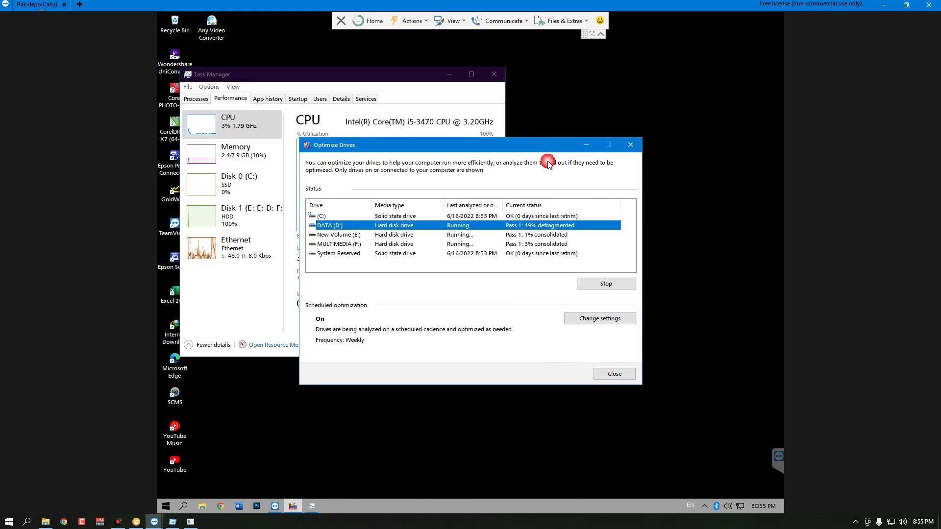
{"action": "left_click", "coordinate": [705, 506]}
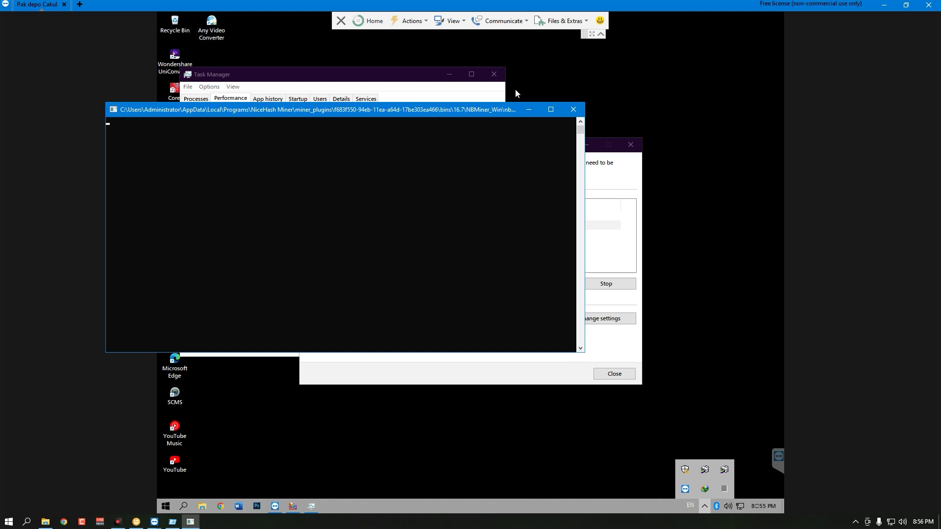
{"action": "left_click", "coordinate": [494, 74]}
Open Virus & threat protection in Windows Security, start the recommended actions on the current threat, and minimize the window
{"action": "left_click", "coordinate": [705, 507]}
{"action": "left_click", "coordinate": [593, 480]}
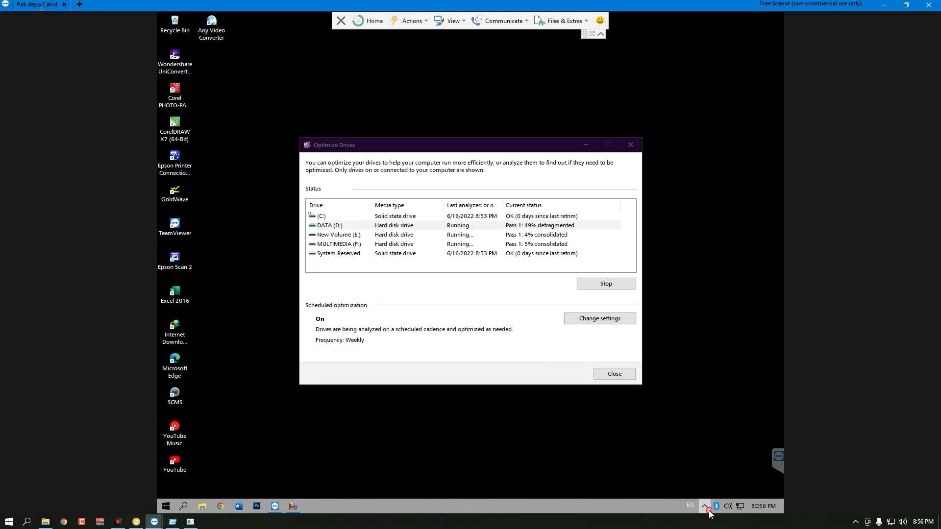
{"action": "left_click", "coordinate": [686, 469]}
{"action": "left_click", "coordinate": [387, 167]}
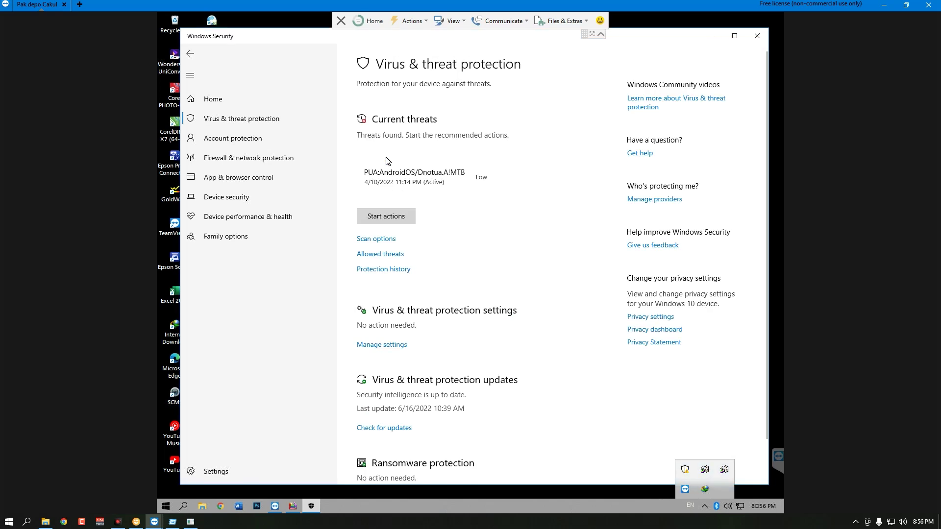
{"action": "left_click", "coordinate": [397, 219]}
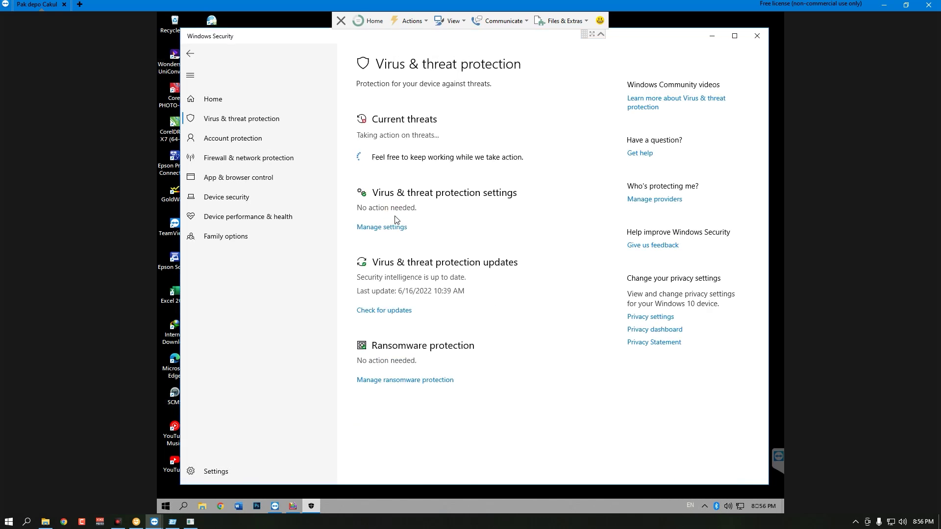
{"action": "left_click", "coordinate": [710, 37]}
Open YouTube from the desktop, search for "printer 1 jutaan" and play the video Unboxing printer 1 jutaan
{"action": "double_click", "coordinate": [174, 461]}
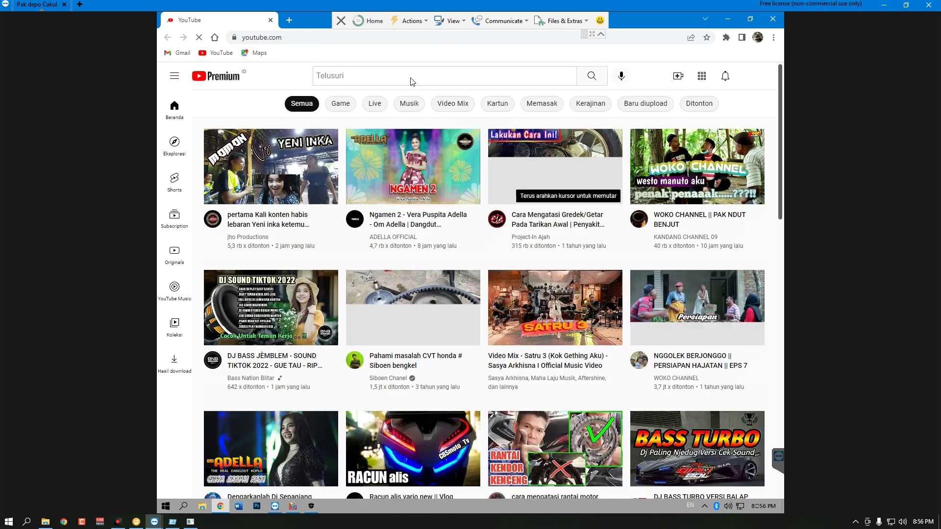
{"action": "left_click", "coordinate": [414, 76]}
{"action": "type", "text": "p"}
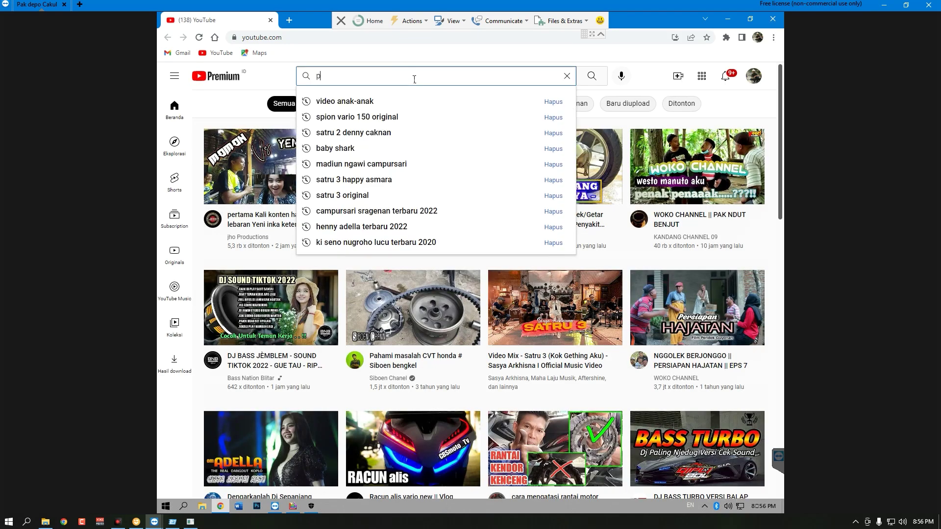
{"action": "type", "text": "rinter 1 juta"}
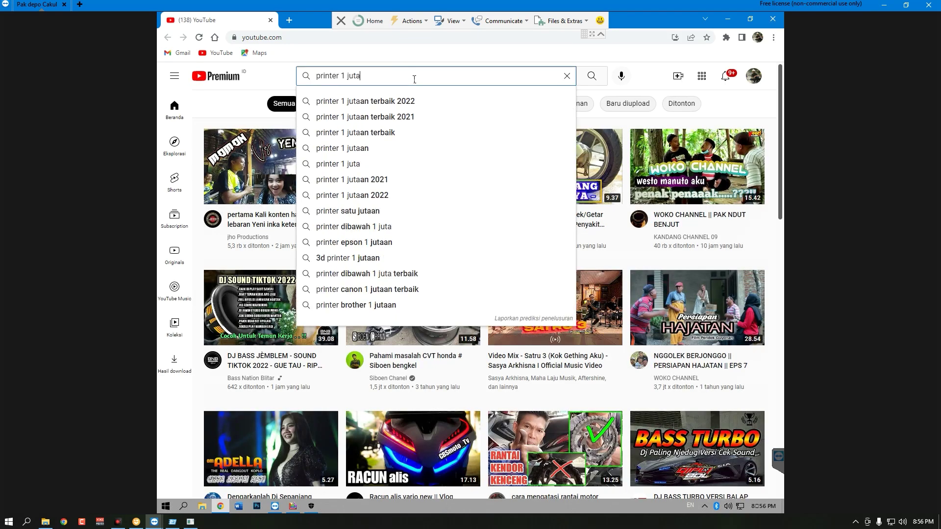
{"action": "type", "text": "an"}
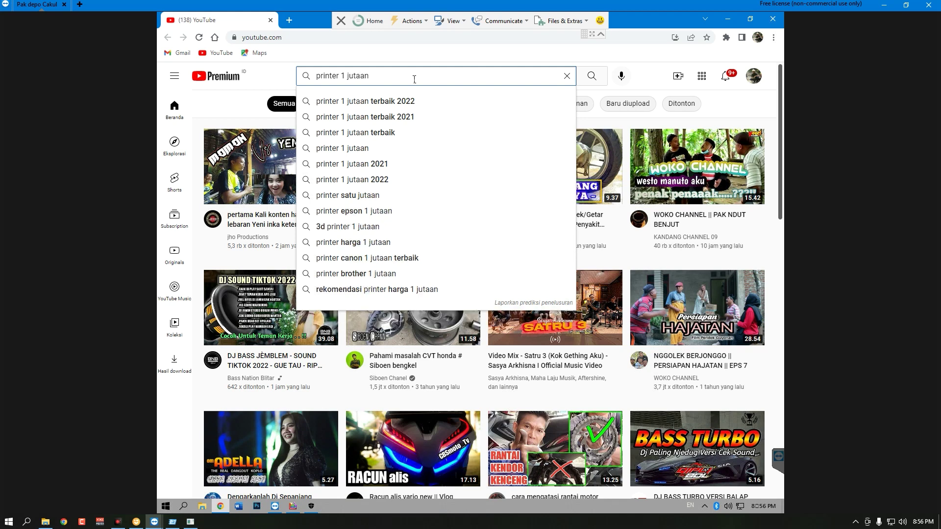
{"action": "key", "text": "Return"}
{"action": "scroll", "coordinate": [351, 360], "scroll_direction": "down", "scroll_amount": 1}
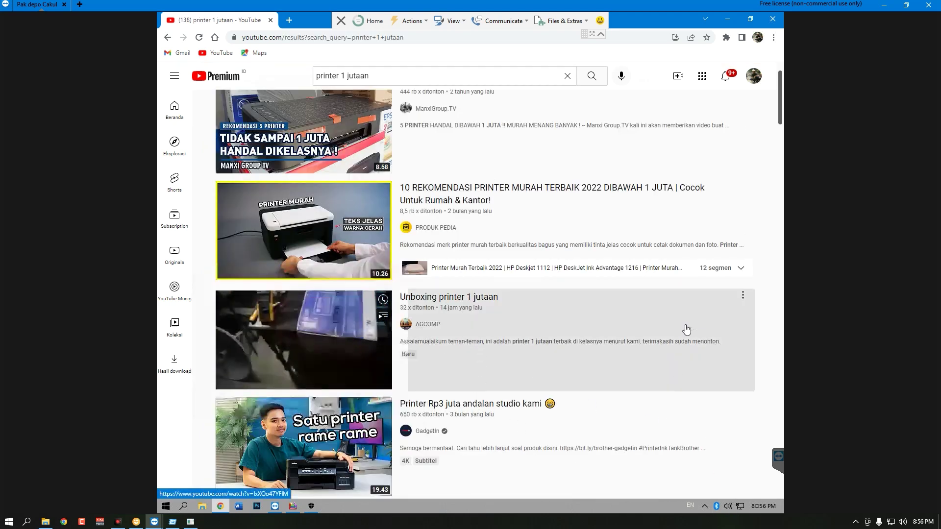
{"action": "left_click", "coordinate": [563, 319]}
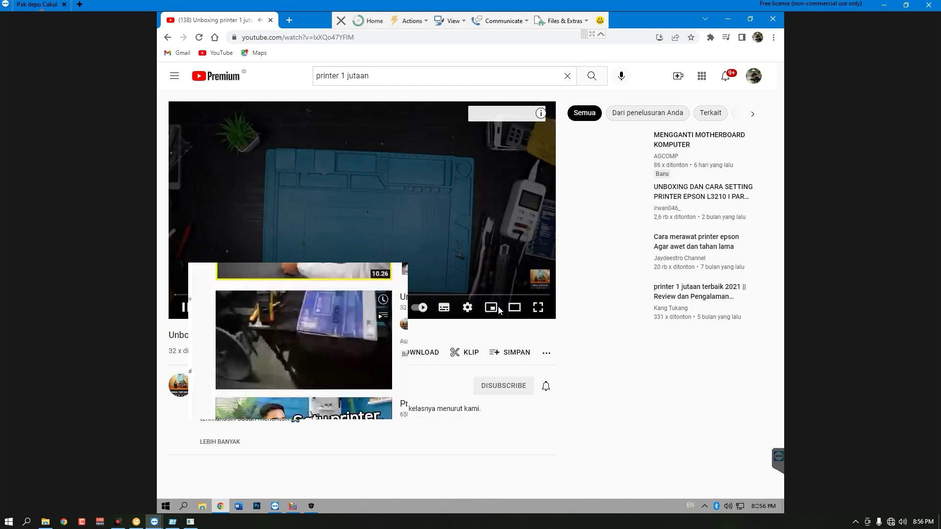
Mute the printer unboxing video and adjust its playback settings
{"action": "left_click", "coordinate": [467, 308]}
{"action": "left_click", "coordinate": [232, 308]}
{"action": "left_click", "coordinate": [468, 307]}
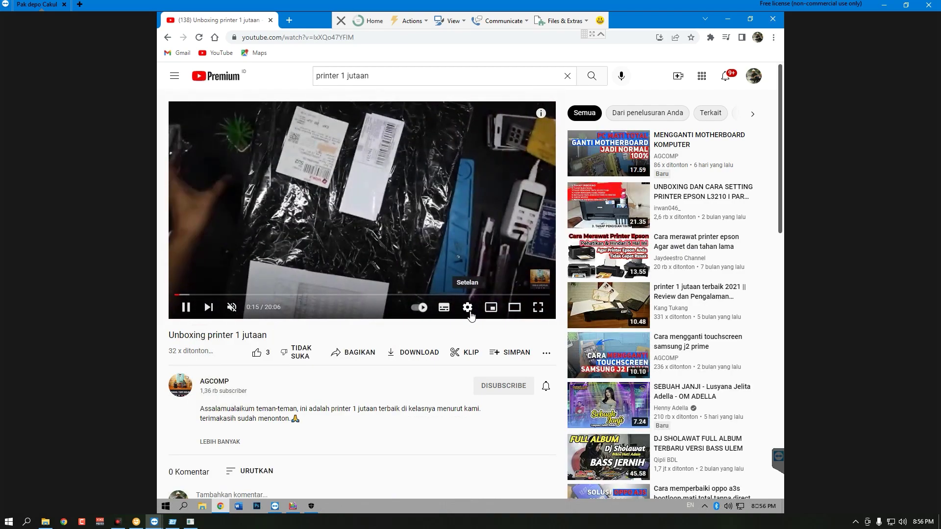
{"action": "left_click", "coordinate": [496, 286]}
{"action": "left_click", "coordinate": [477, 273]}
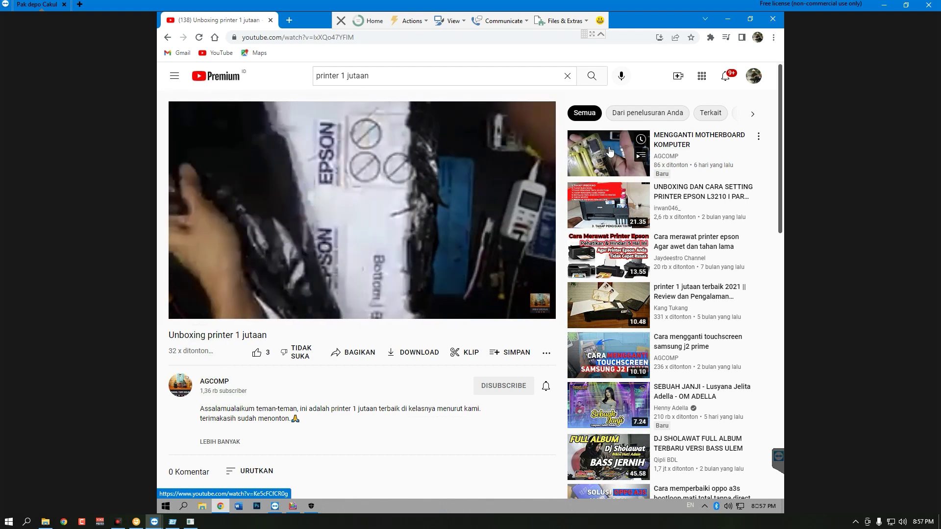
Play the recommended video MENGGANTI MOTHERBOARD KOMPUTER and check the drive optimization progress in Optimize Drives
{"action": "left_click", "coordinate": [610, 151]}
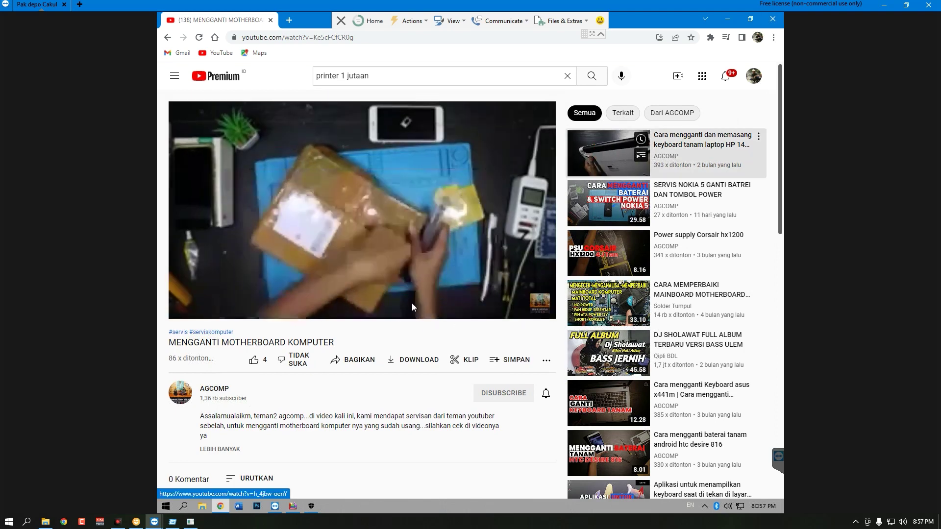
{"action": "left_click", "coordinate": [292, 506]}
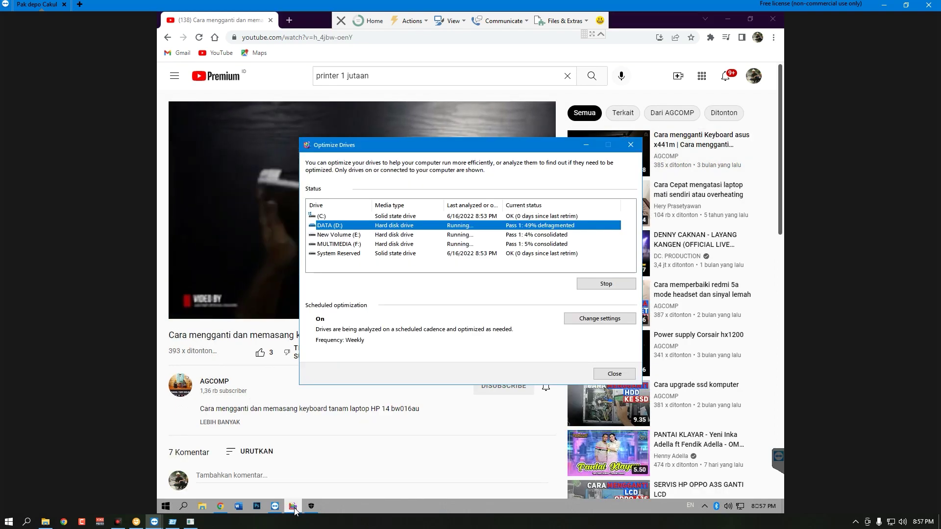
{"action": "left_click", "coordinate": [311, 506]}
{"action": "left_click", "coordinate": [293, 506]}
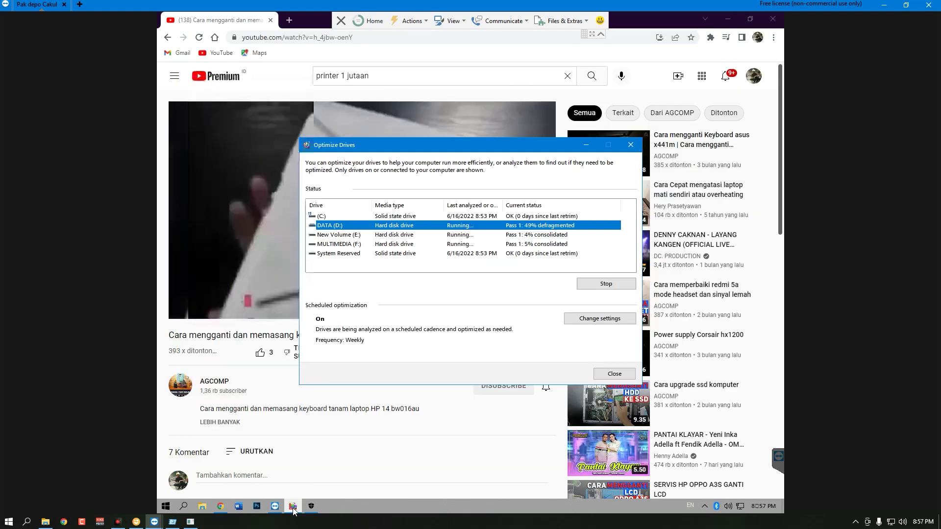
{"action": "left_click", "coordinate": [293, 506]}
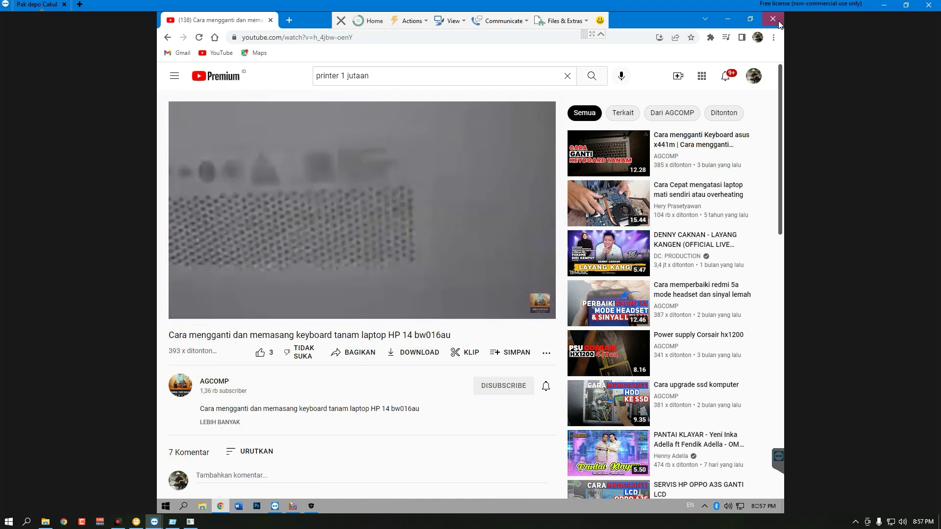
Close the browser window with the YouTube video and return to the desktop
{"action": "left_click", "coordinate": [773, 19]}
{"action": "left_click", "coordinate": [704, 507]}
{"action": "left_click", "coordinate": [702, 507]}
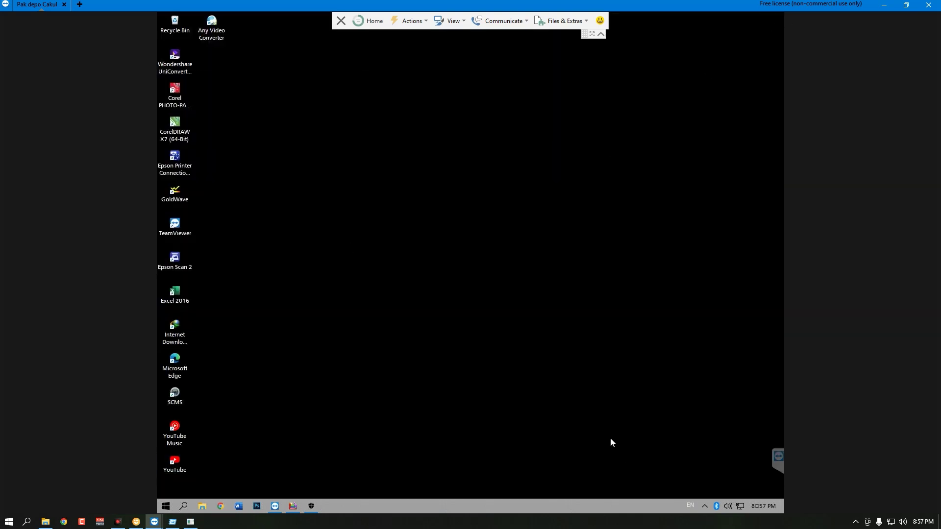
Open the Update & Security settings and check the Windows activation and Windows Update status
{"action": "left_click", "coordinate": [164, 507]}
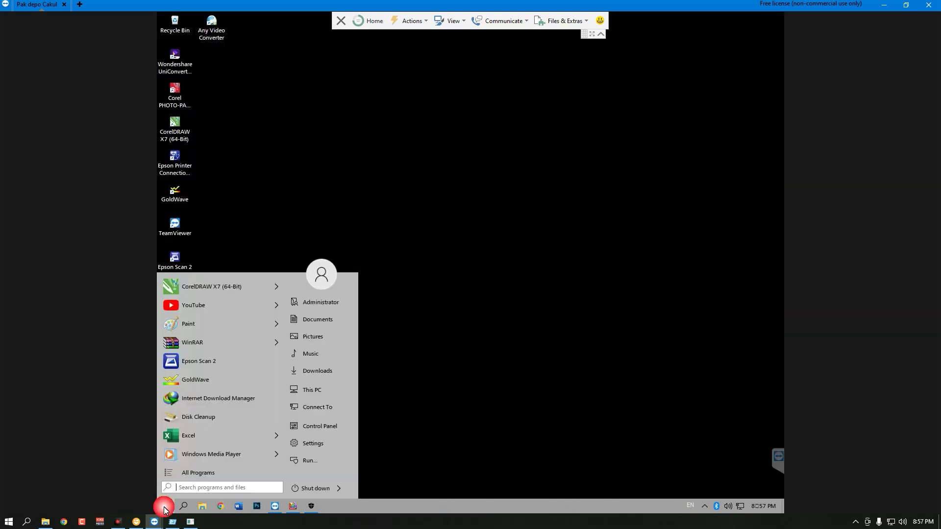
{"action": "left_click", "coordinate": [317, 446]}
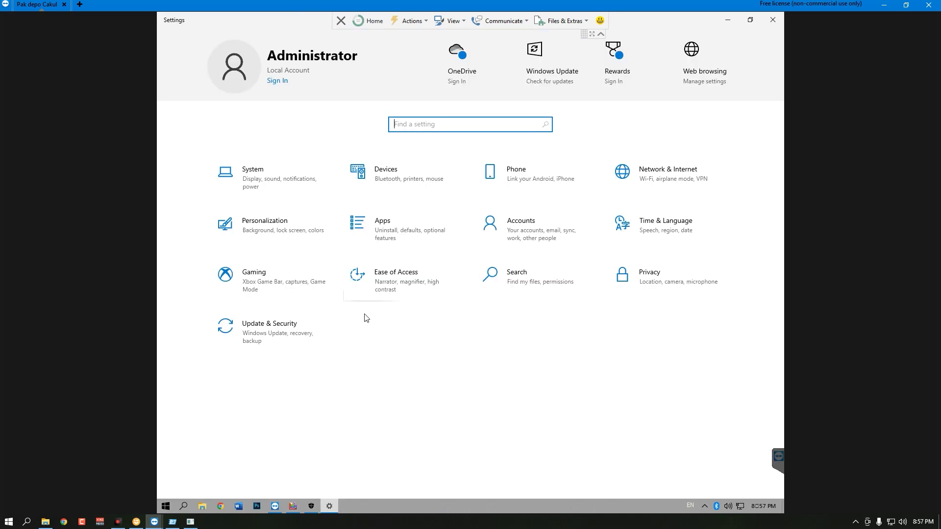
{"action": "left_click", "coordinate": [275, 335]}
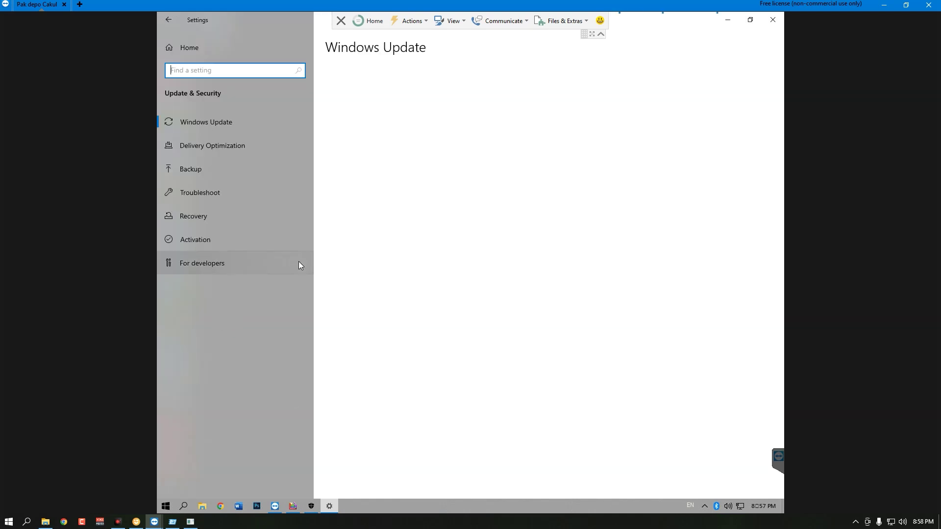
{"action": "left_click", "coordinate": [191, 239]}
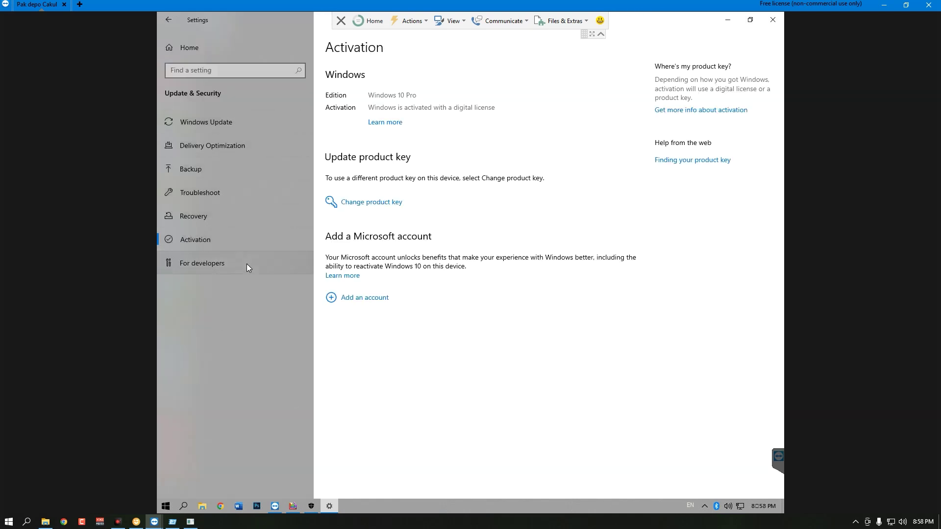
{"action": "left_click", "coordinate": [204, 121]}
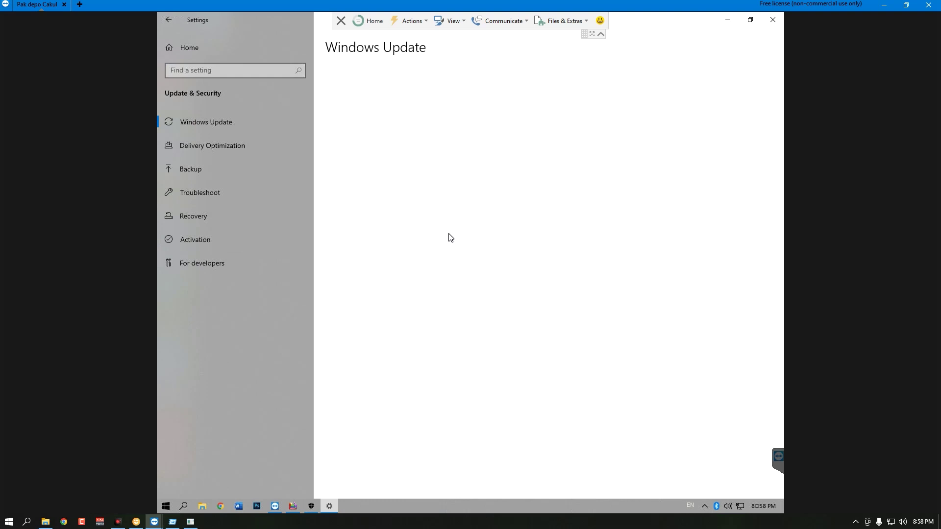
{"action": "left_click", "coordinate": [310, 510]}
{"action": "left_click", "coordinate": [310, 508]}
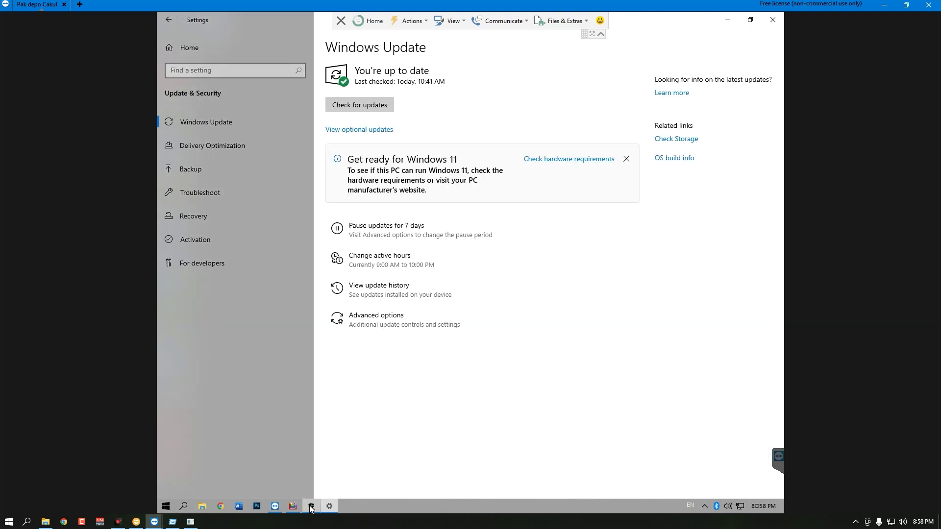
Select all the Intel driver updates in the optional updates and download and install them
{"action": "left_click", "coordinate": [376, 129]}
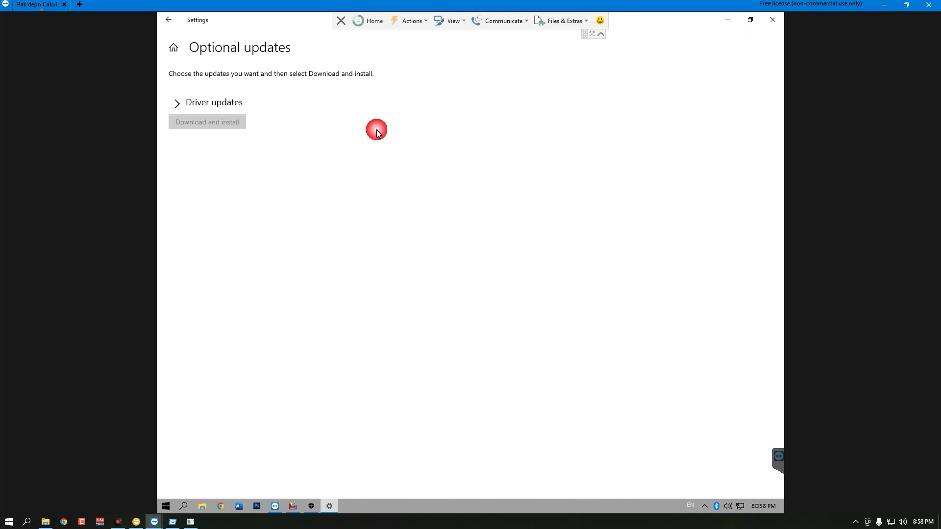
{"action": "left_click", "coordinate": [179, 104]}
{"action": "left_click", "coordinate": [196, 135]}
{"action": "left_click", "coordinate": [193, 160]}
{"action": "left_click", "coordinate": [193, 270]}
{"action": "left_click", "coordinate": [193, 296]}
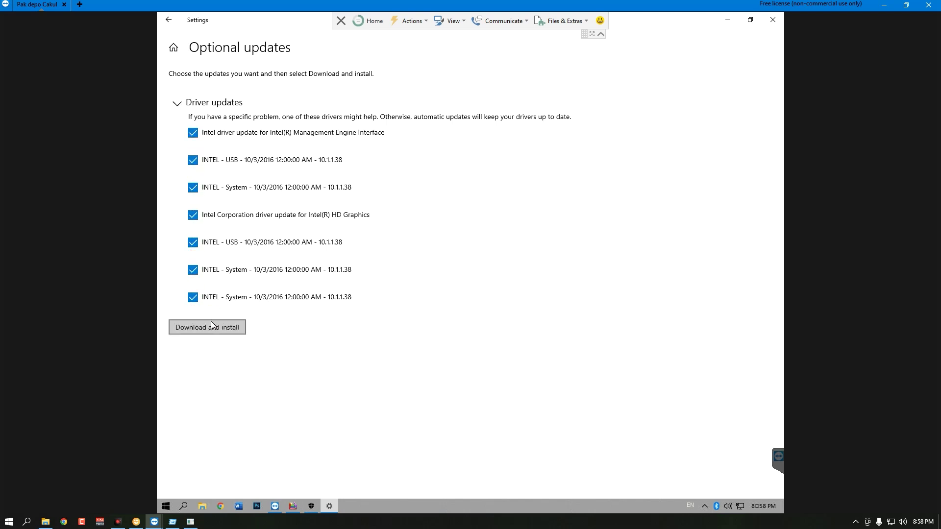
{"action": "left_click", "coordinate": [210, 323]}
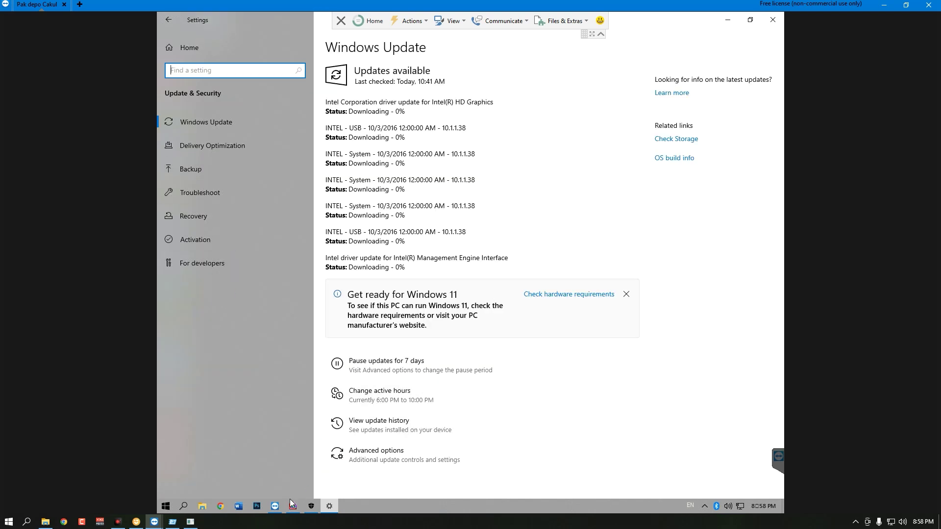
Check the drive progress in Optimize Drives, move its window off the update list, and bring up Windows Security
{"action": "left_click", "coordinate": [293, 506]}
{"action": "left_click", "coordinate": [460, 243]}
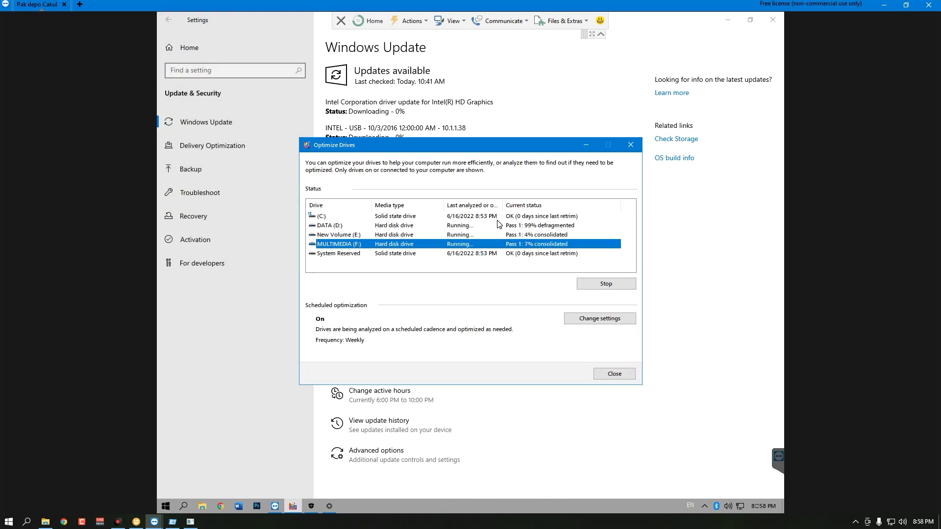
{"action": "left_click_drag", "start_coordinate": [496, 147], "coordinate": [586, 206]}
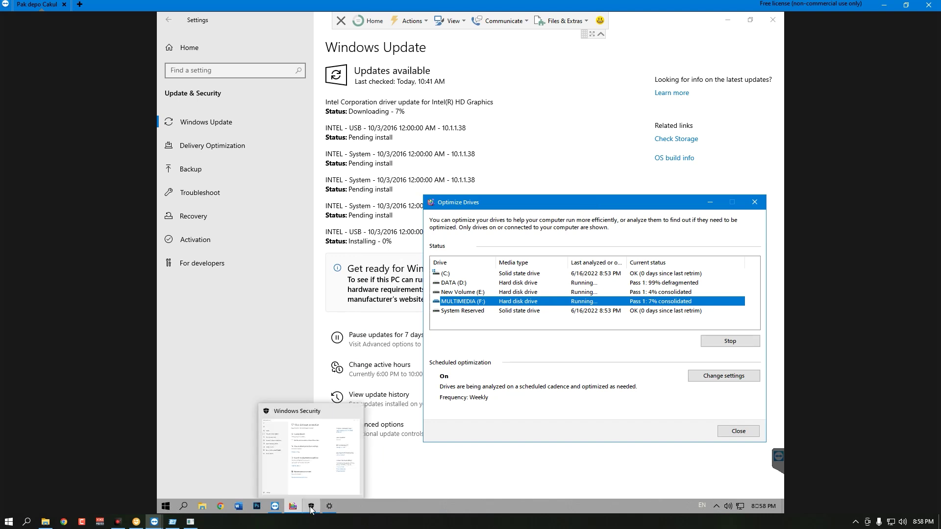
{"action": "left_click", "coordinate": [311, 505]}
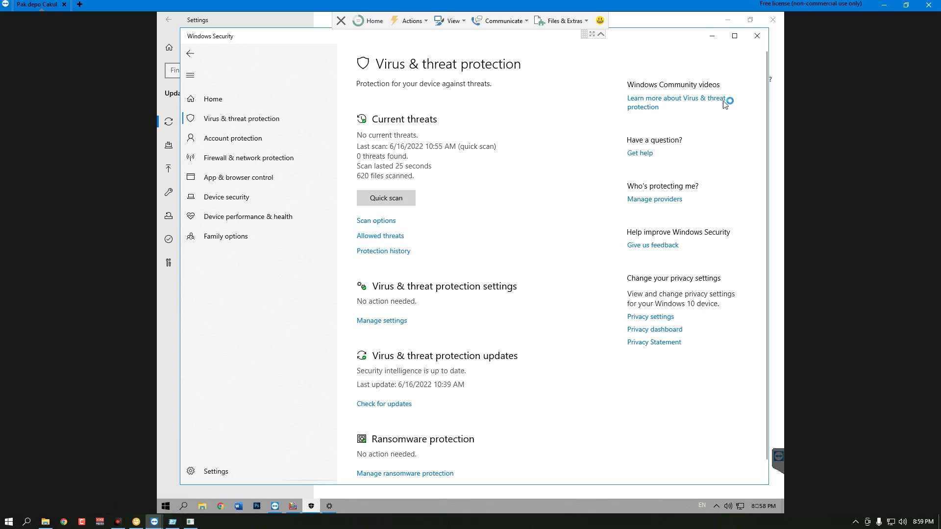
Reconnect to the remote computer from the TeamViewer window, entering the partner's password
{"action": "mouse_move", "coordinate": [172, 522]}
{"action": "left_click", "coordinate": [145, 468]}
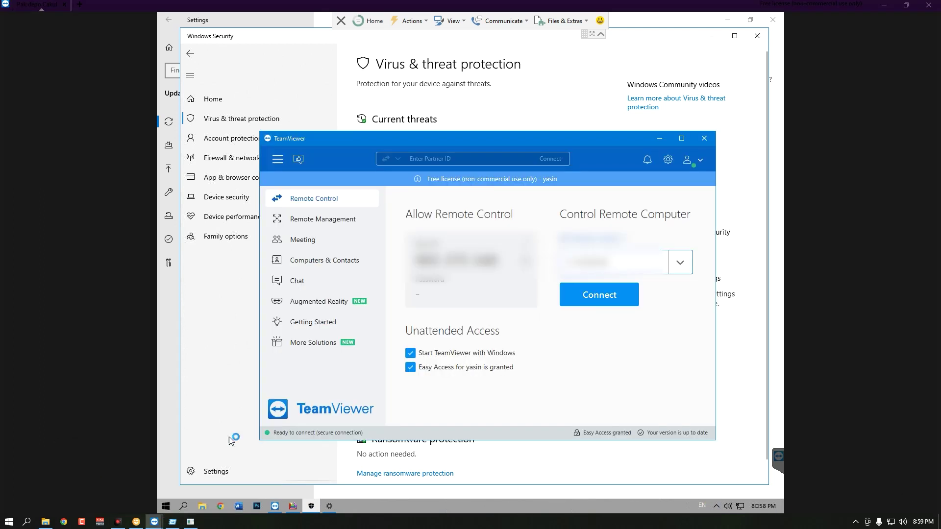
{"action": "left_click", "coordinate": [598, 294]}
{"action": "left_click", "coordinate": [515, 286]}
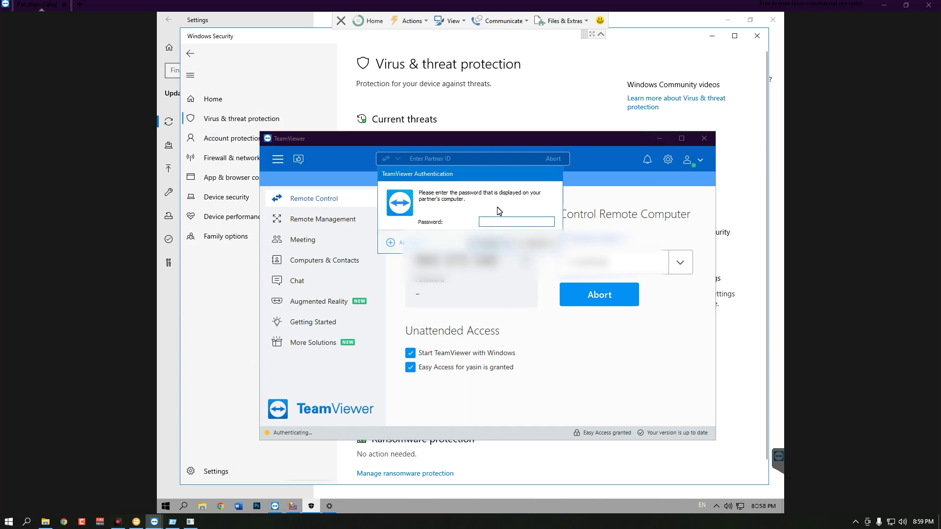
{"action": "type", "text": "********"}
{"action": "key", "text": "Return"}
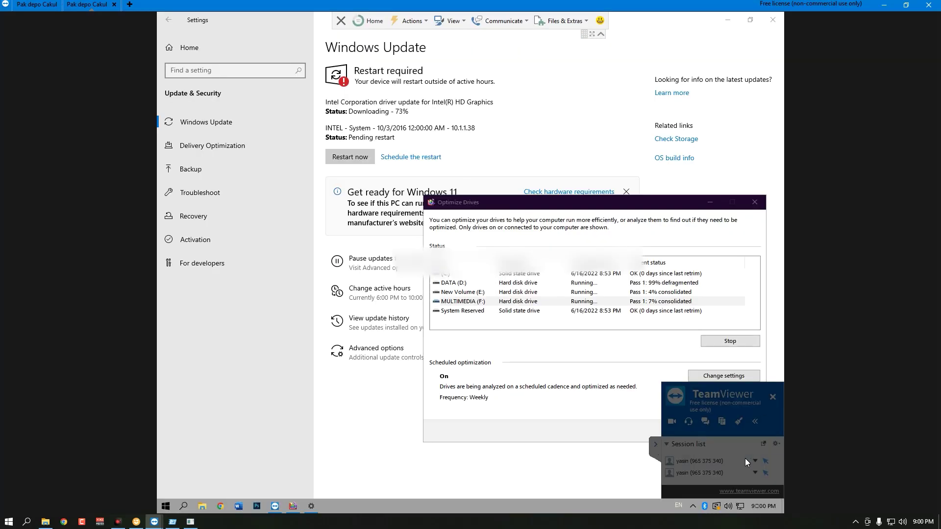
Collapse the remote session list and check the optimization progress of the DATA (D:) drive in Optimize Drives
{"action": "left_click", "coordinate": [655, 445]}
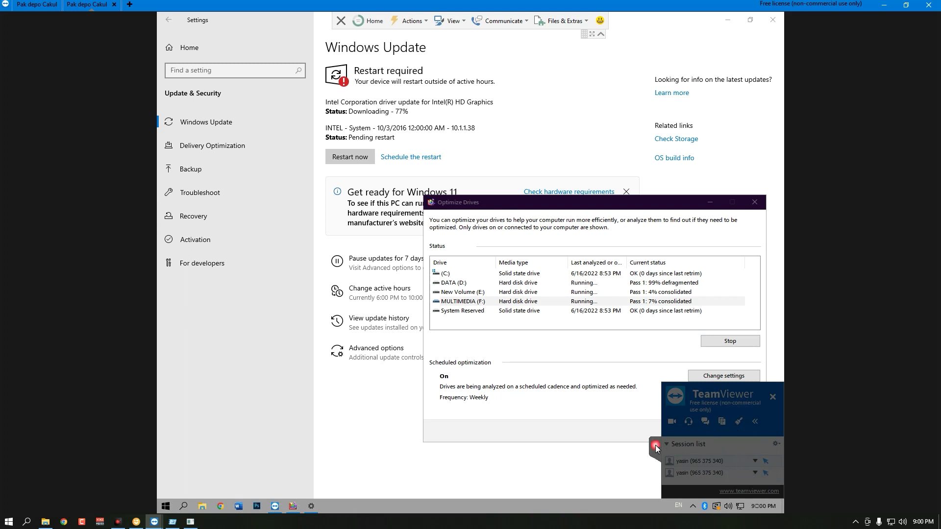
{"action": "left_click", "coordinate": [578, 300]}
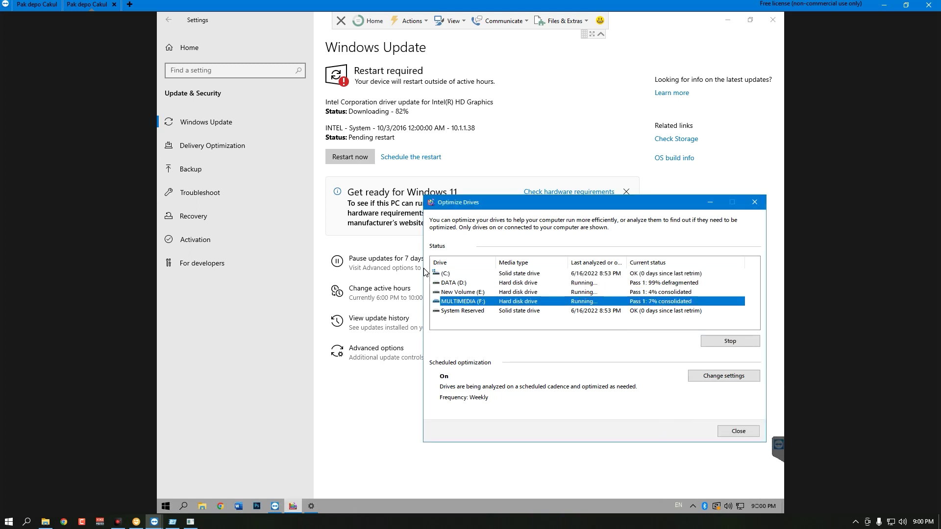
{"action": "key", "text": "Up"}
{"action": "key", "text": "Up"}
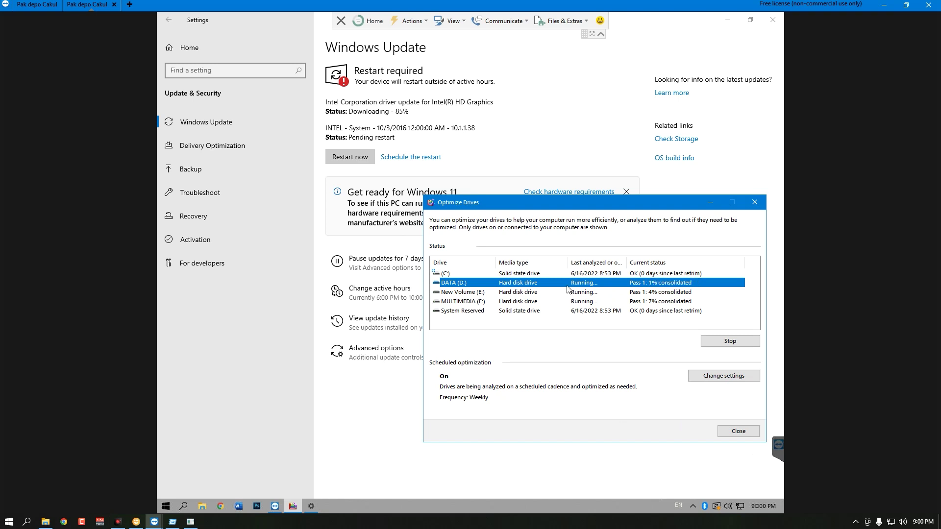
Try to close the duplicate remote connection through the session list and dismiss the sponsored session notice
{"action": "left_click", "coordinate": [778, 445]}
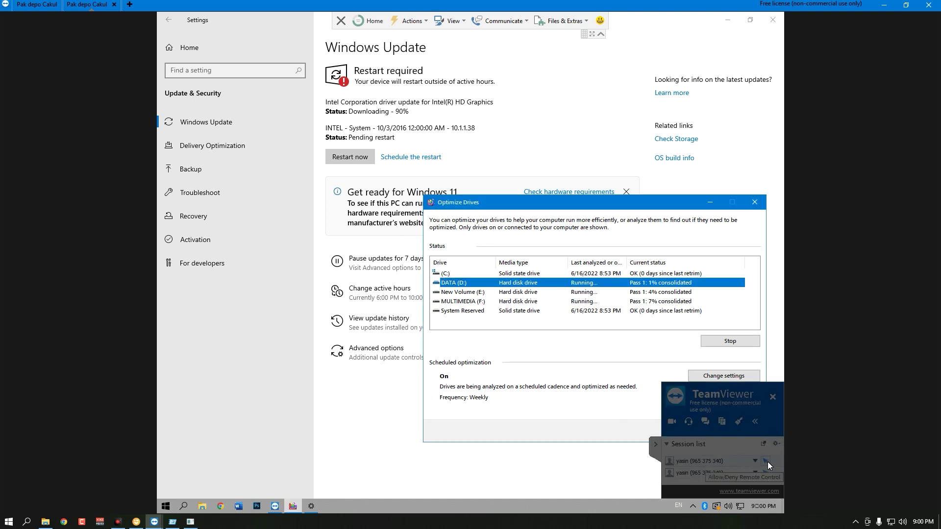
{"action": "left_click", "coordinate": [754, 473]}
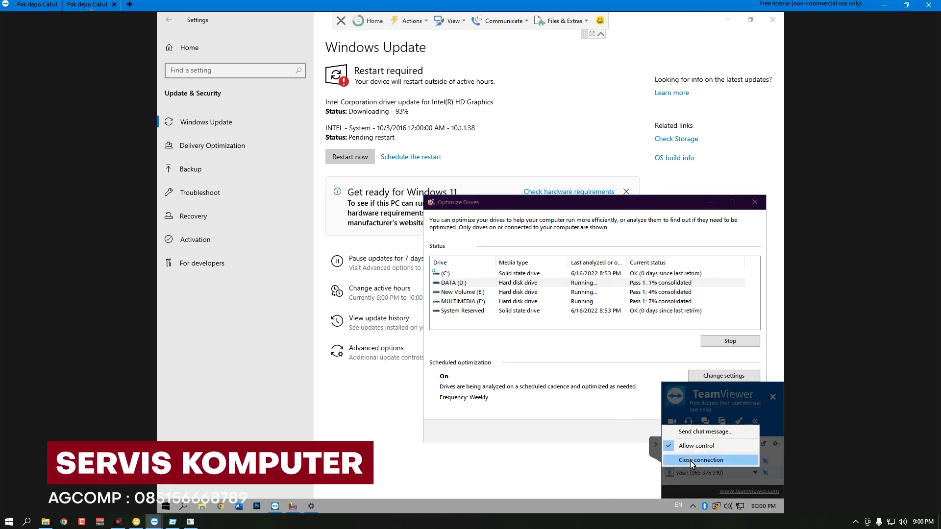
{"action": "left_click", "coordinate": [691, 461]}
{"action": "left_click", "coordinate": [562, 288]}
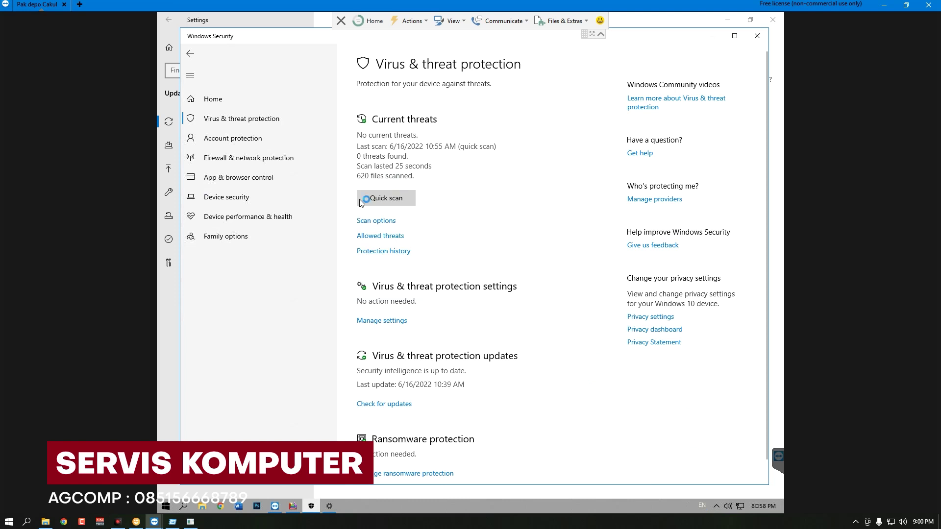
Close the older duplicate connection in the remote session list, dismiss the session notice, and minimize the TeamViewer window
{"action": "left_click", "coordinate": [153, 522]}
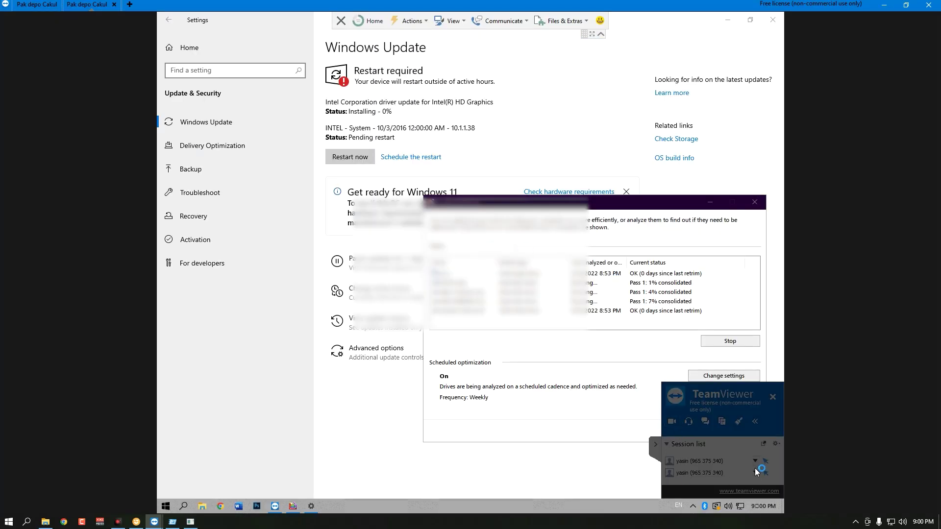
{"action": "left_click", "coordinate": [755, 469]}
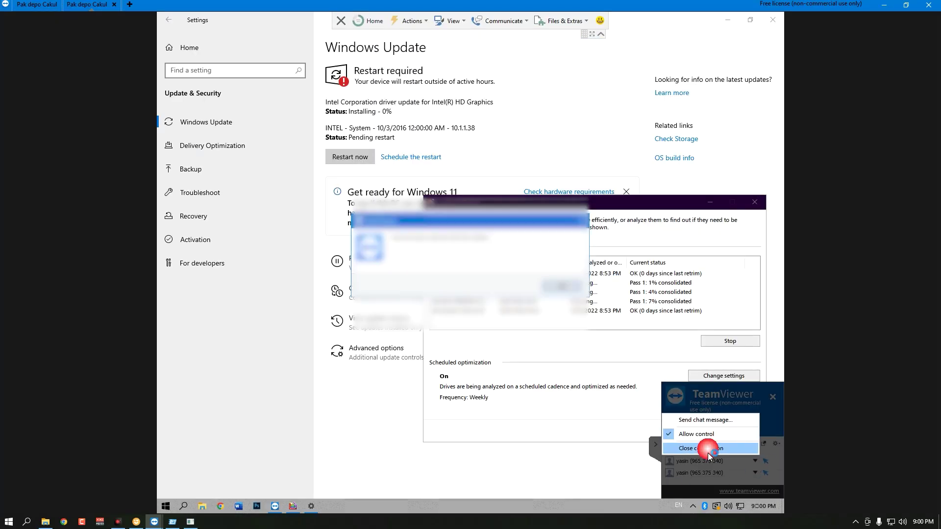
{"action": "left_click", "coordinate": [713, 394]}
{"action": "left_click", "coordinate": [599, 215]}
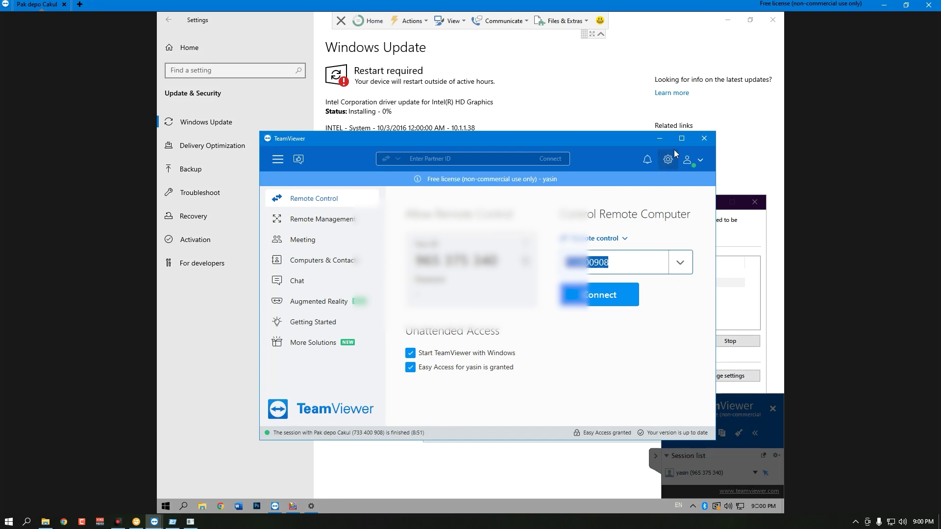
{"action": "left_click", "coordinate": [658, 138]}
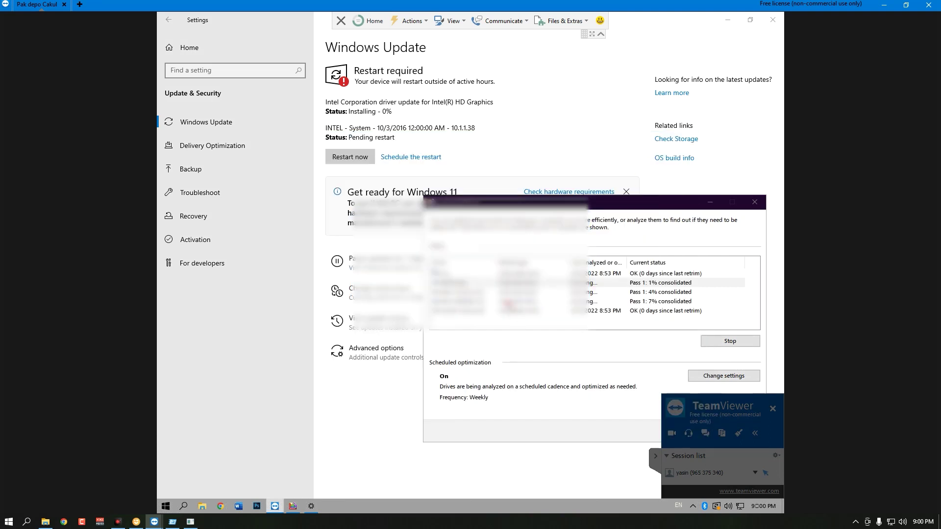
Collapse the session list and check the optimization progress of the DATA (D:), New Volume (E:) and MULTIMEDIA (F:) drives
{"action": "left_click", "coordinate": [654, 457]}
{"action": "left_click", "coordinate": [608, 283]}
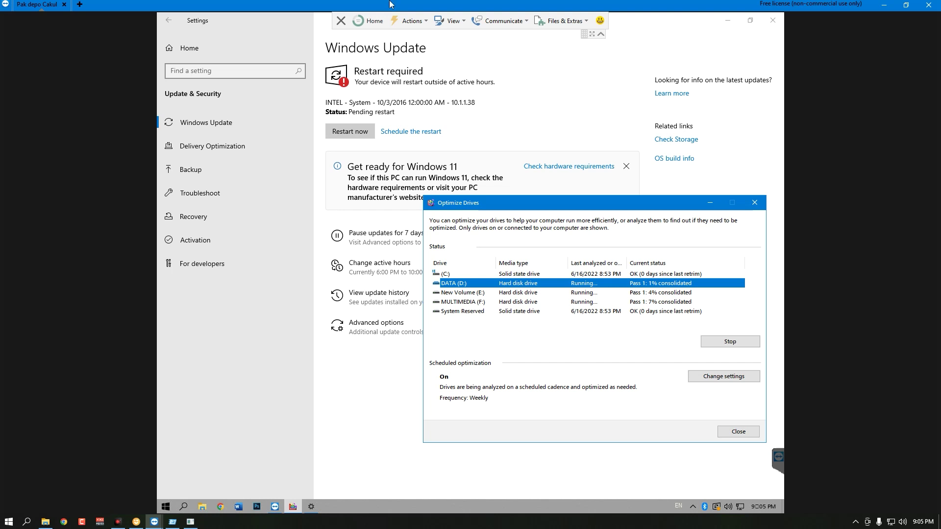
{"action": "left_click", "coordinate": [596, 301]}
{"action": "left_click", "coordinate": [593, 292]}
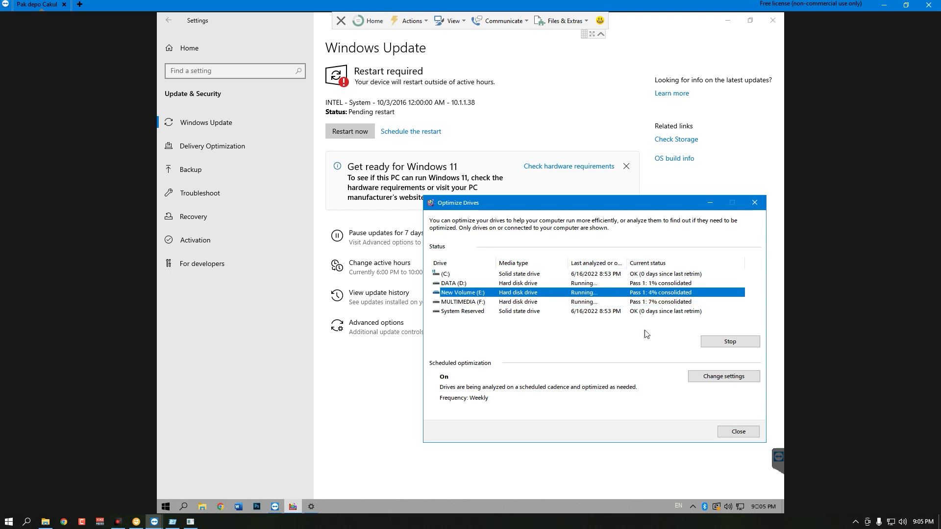
{"action": "left_click", "coordinate": [585, 284]}
{"action": "left_click", "coordinate": [585, 292]}
{"action": "left_click", "coordinate": [589, 301]}
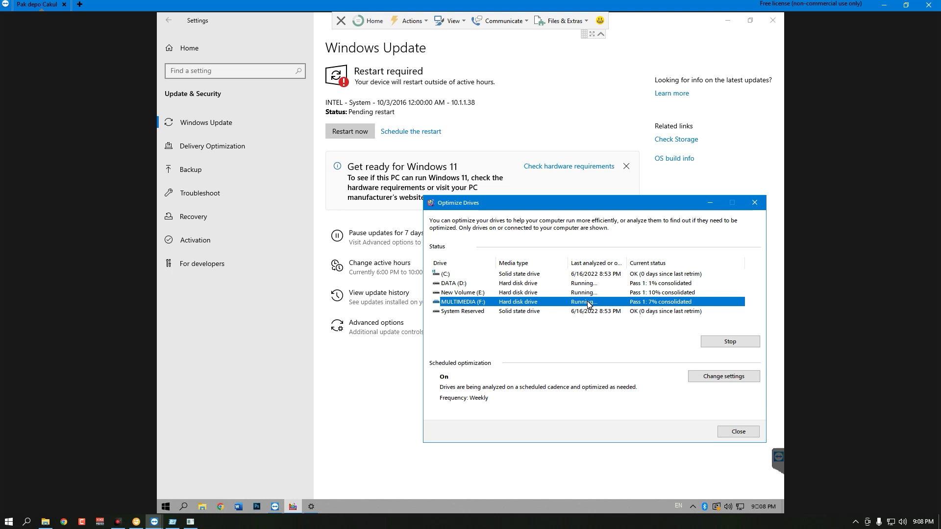
{"action": "left_click", "coordinate": [598, 285]}
{"action": "left_click", "coordinate": [594, 293]}
{"action": "left_click", "coordinate": [594, 302]}
{"action": "left_click", "coordinate": [621, 284]}
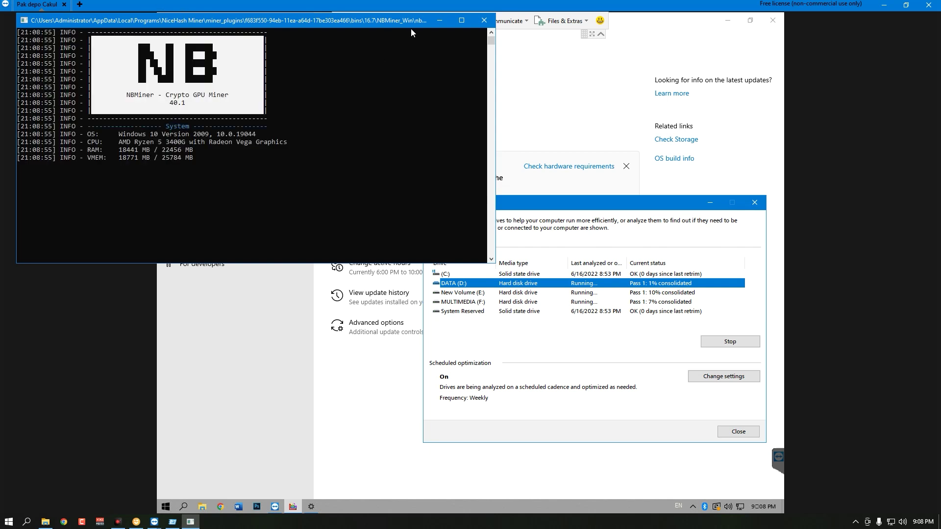
Minimize the NBMiner console windows covering the remote session and reselect the DATA (D:) drive in Optimize Drives
{"action": "left_click", "coordinate": [437, 17]}
{"action": "left_click", "coordinate": [597, 293]}
{"action": "left_click", "coordinate": [594, 311]}
{"action": "left_click", "coordinate": [593, 302]}
{"action": "left_click", "coordinate": [603, 283]}
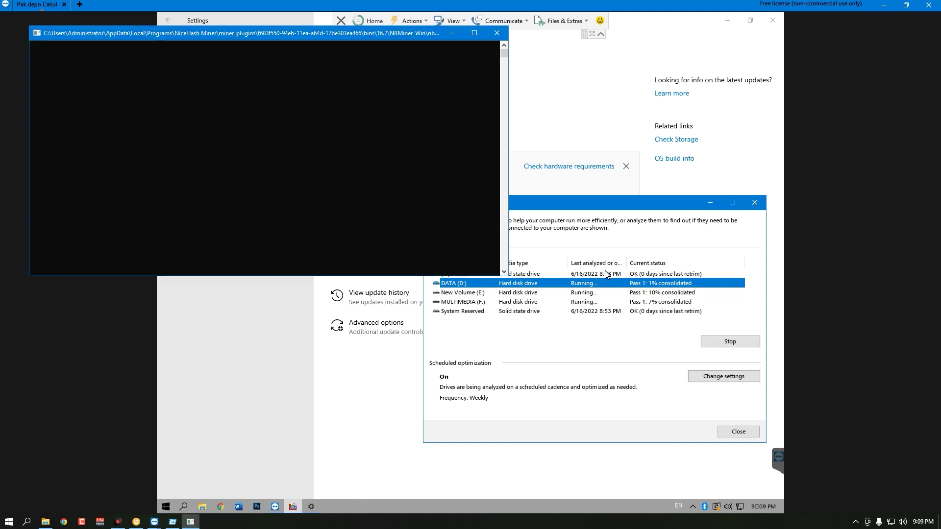
{"action": "left_click", "coordinate": [460, 40]}
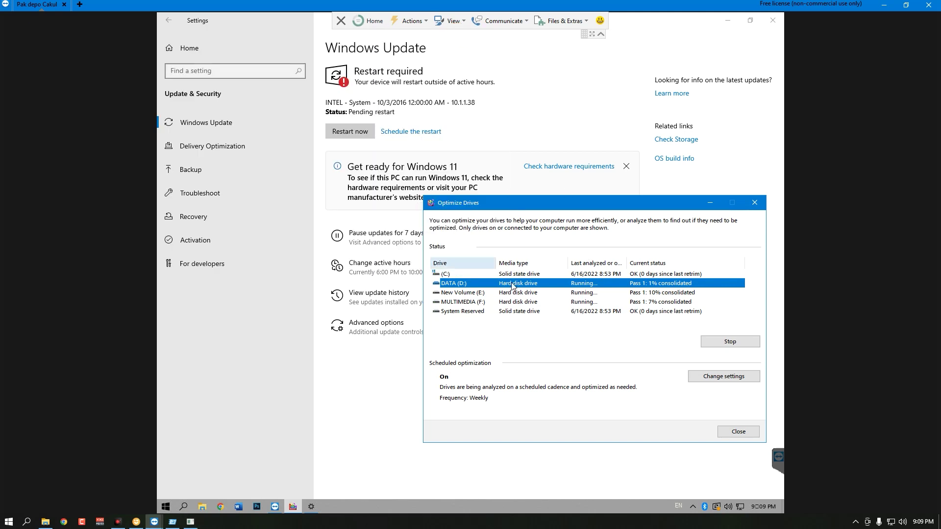
Recheck the optimization progress of the D:, E: and F: hard disk drives in Optimize Drives
{"action": "left_click", "coordinate": [571, 302]}
{"action": "left_click", "coordinate": [575, 283]}
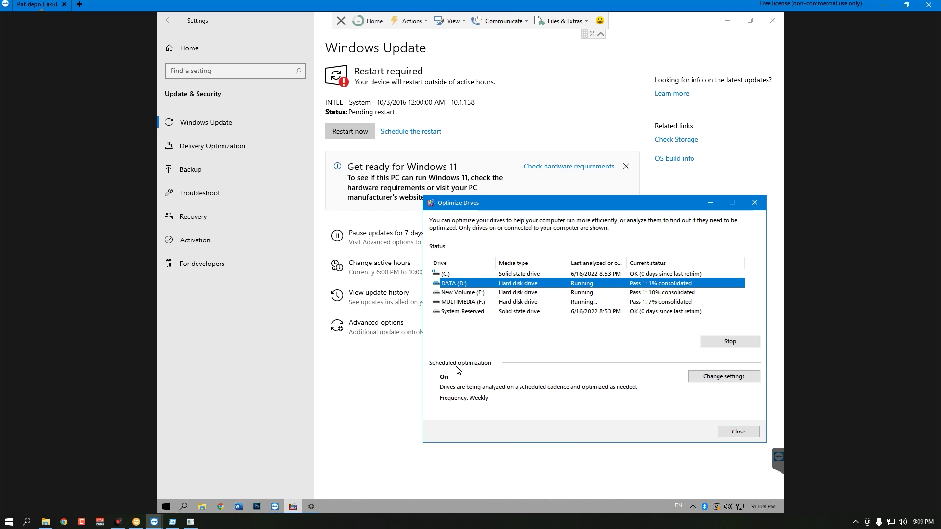
{"action": "left_click", "coordinate": [597, 293]}
{"action": "left_click", "coordinate": [603, 302]}
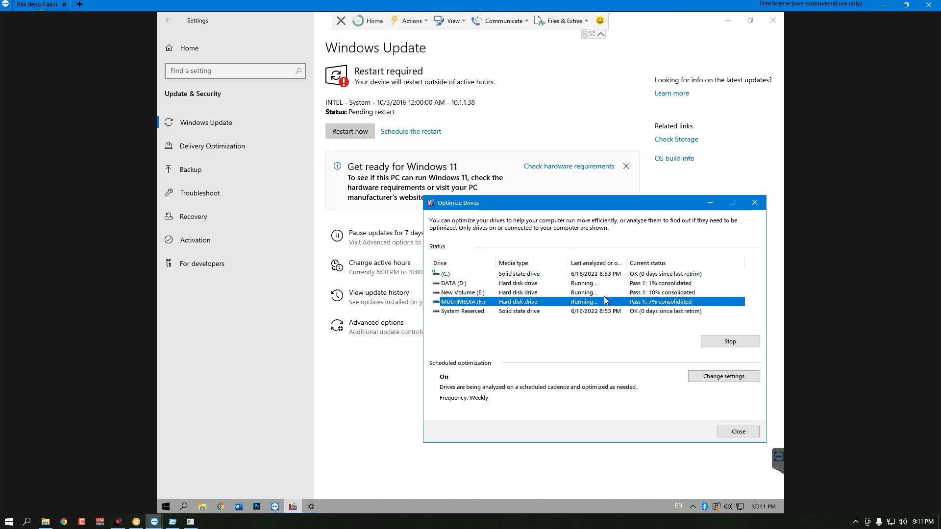
{"action": "left_click", "coordinate": [599, 292]}
{"action": "left_click", "coordinate": [596, 284]}
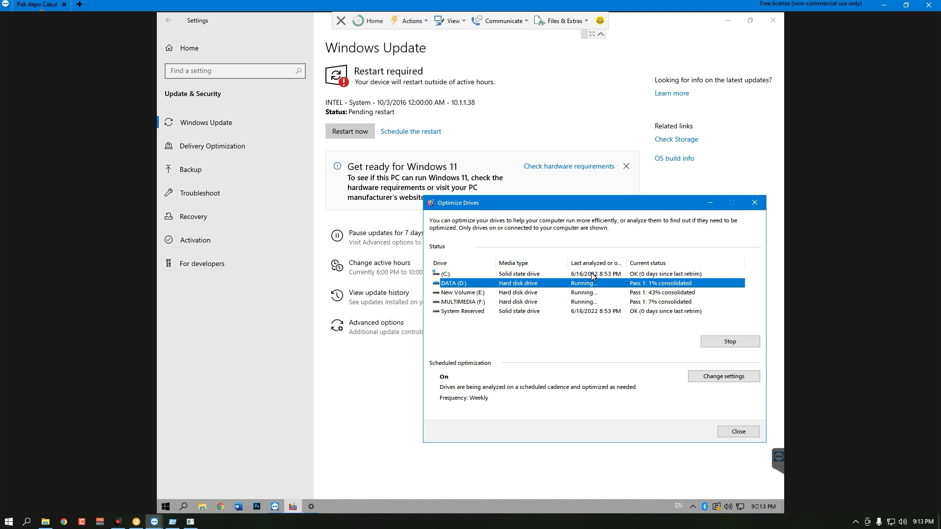
Move the Optimize Drives window clear of the Windows Update page and restart the remote computer to finish the updates
{"action": "left_click_drag", "start_coordinate": [664, 202], "coordinate": [657, 254]}
{"action": "left_click", "coordinate": [619, 351]}
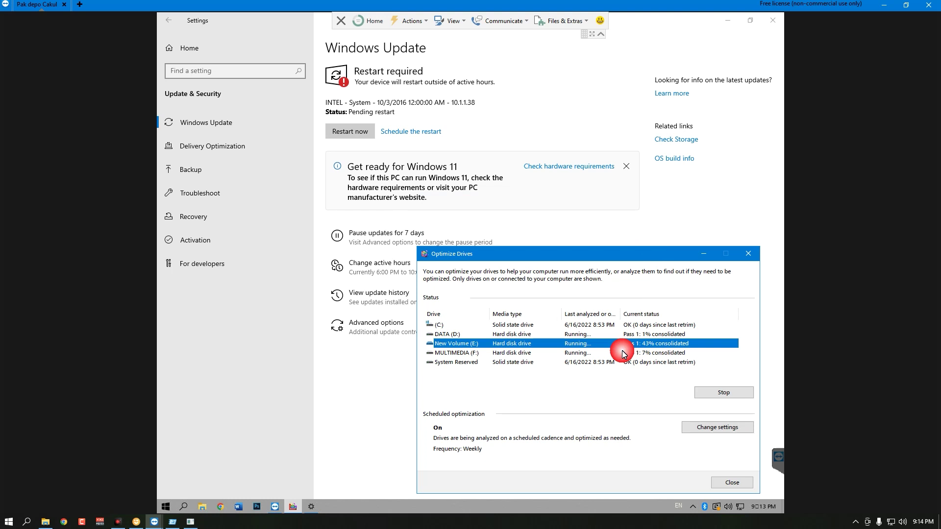
{"action": "left_click", "coordinate": [362, 132]}
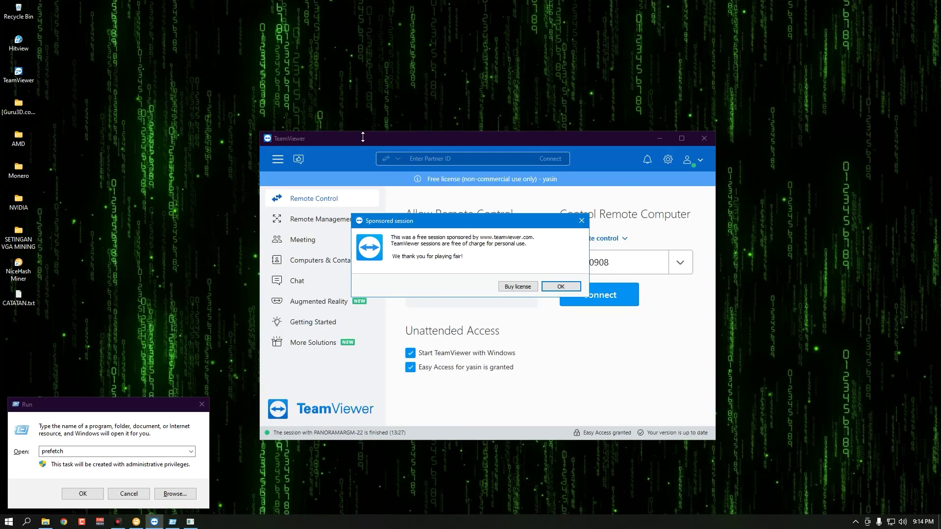
Cancel the local Run dialog, dismiss the sponsored session notice, and reconnect to the remote computer with the partner's password
{"action": "left_click", "coordinate": [128, 494]}
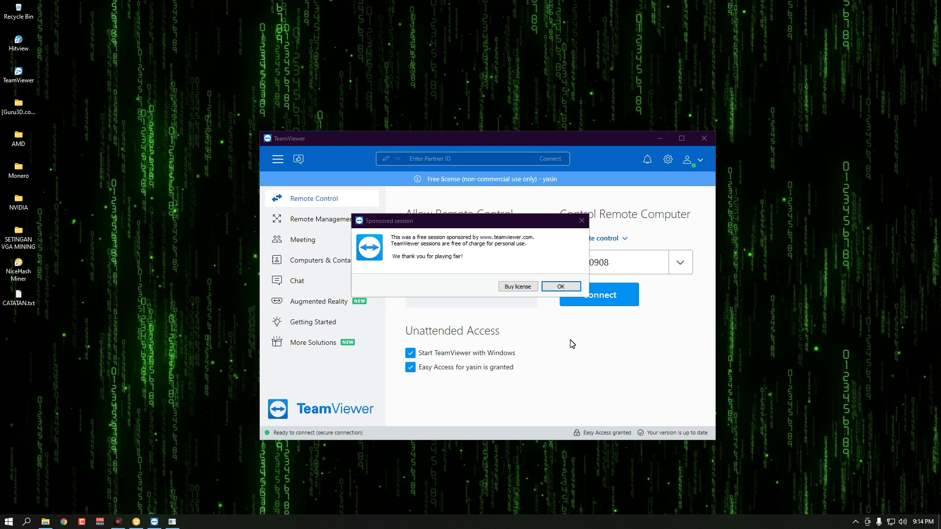
{"action": "left_click", "coordinate": [560, 286]}
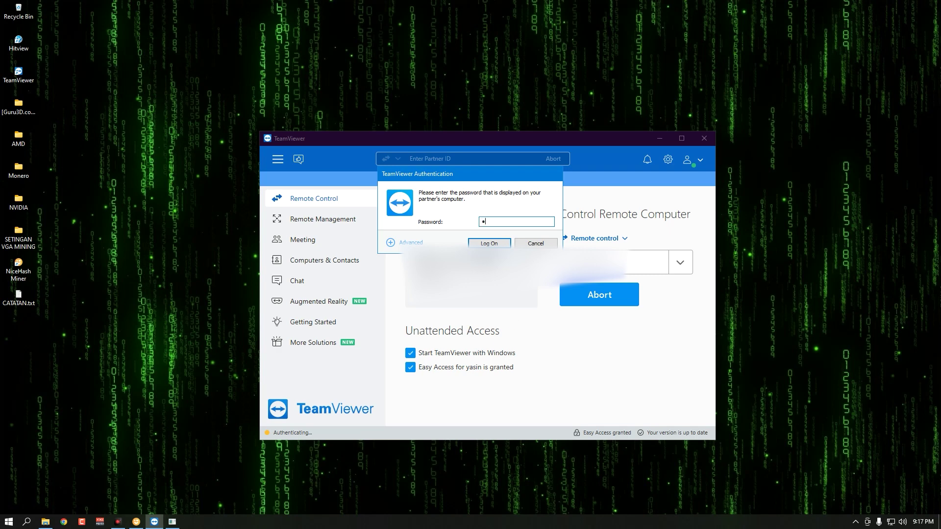
{"action": "type", "text": "••••"}
{"action": "key", "text": "Return"}
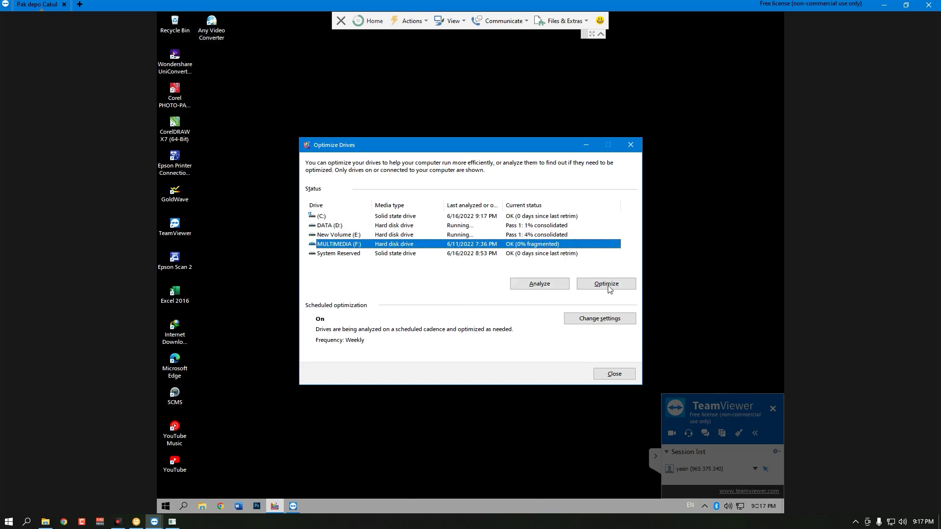
Start optimizing the System Reserved drive in Optimize Drives and collapse the remote session list
{"action": "left_click", "coordinate": [555, 254]}
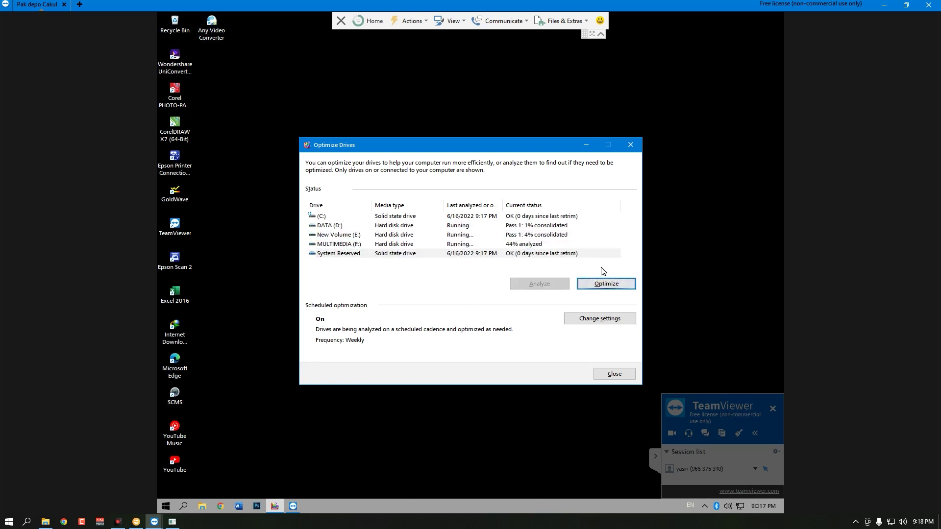
{"action": "left_click", "coordinate": [656, 456]}
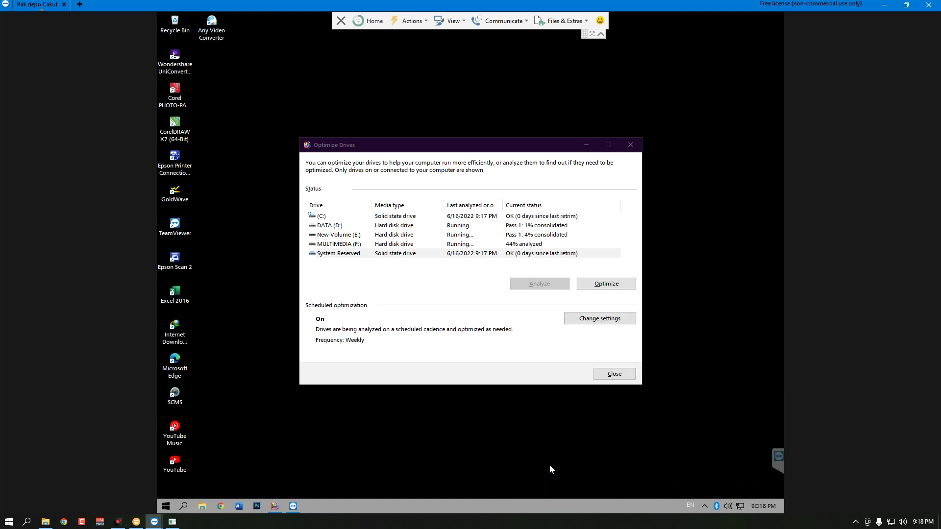
Check the activity of Disk 1 in the remote computer's Task Manager performance view and close Task Manager
{"action": "key", "text": "ctrl+shift+Escape"}
{"action": "left_click", "coordinate": [231, 97]}
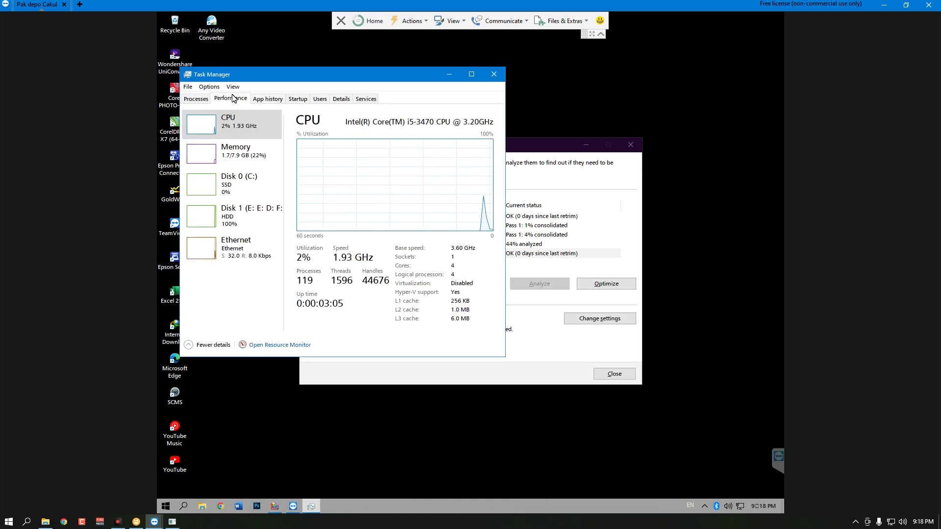
{"action": "left_click", "coordinate": [226, 214]}
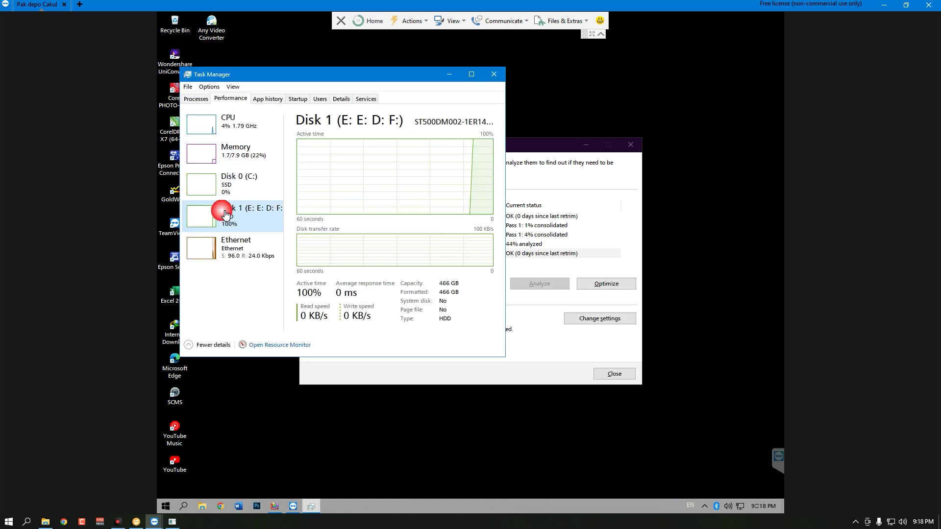
{"action": "left_click", "coordinate": [494, 74]}
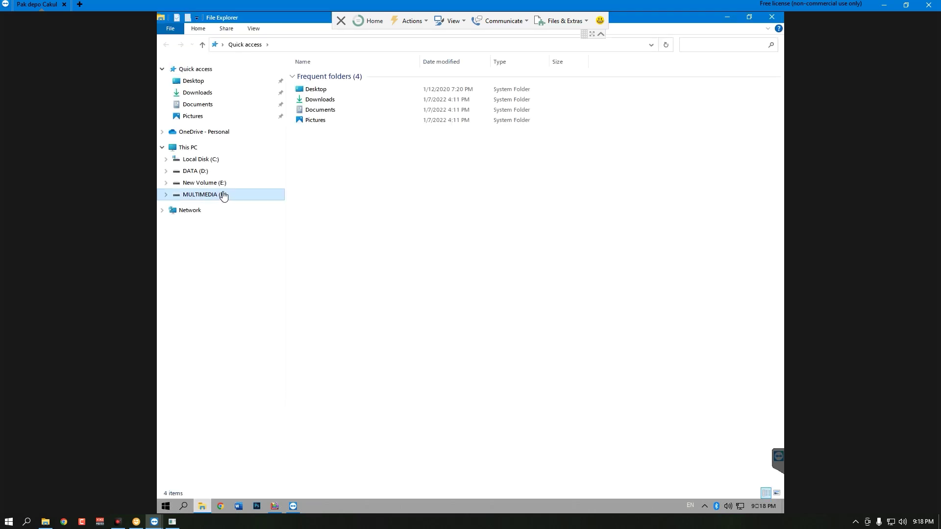
Test access to the C:, D: and E: drives by opening them in the remote File Explorer
{"action": "left_click", "coordinate": [226, 184]}
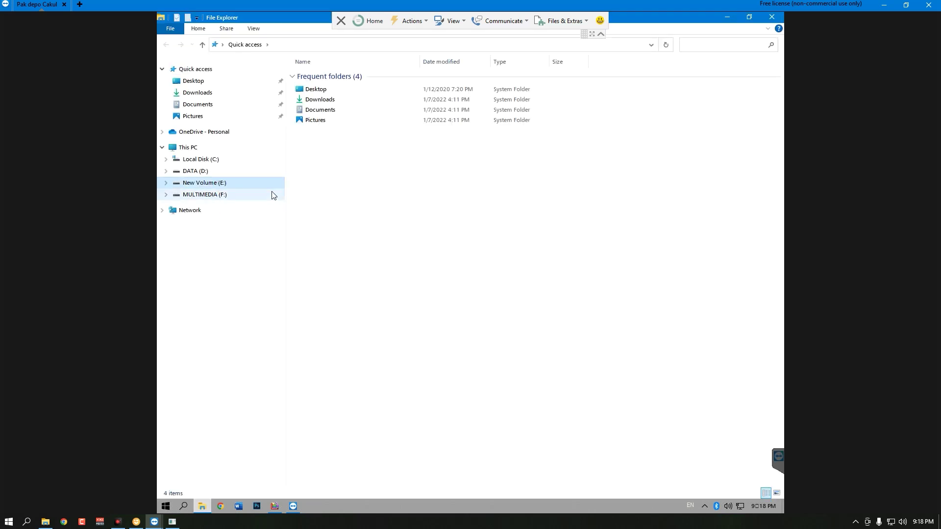
{"action": "left_click", "coordinate": [223, 171]}
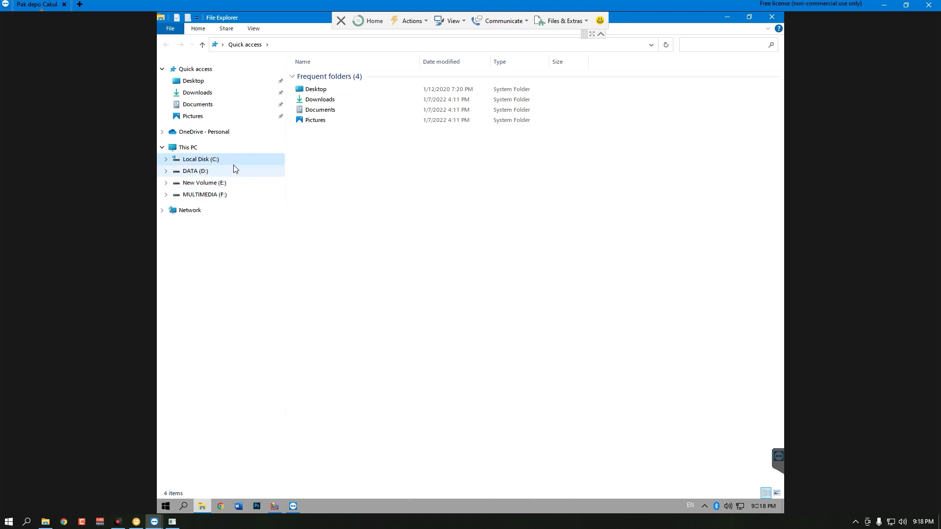
{"action": "left_click", "coordinate": [227, 158]}
{"action": "left_click", "coordinate": [166, 159]}
{"action": "left_click", "coordinate": [206, 171]}
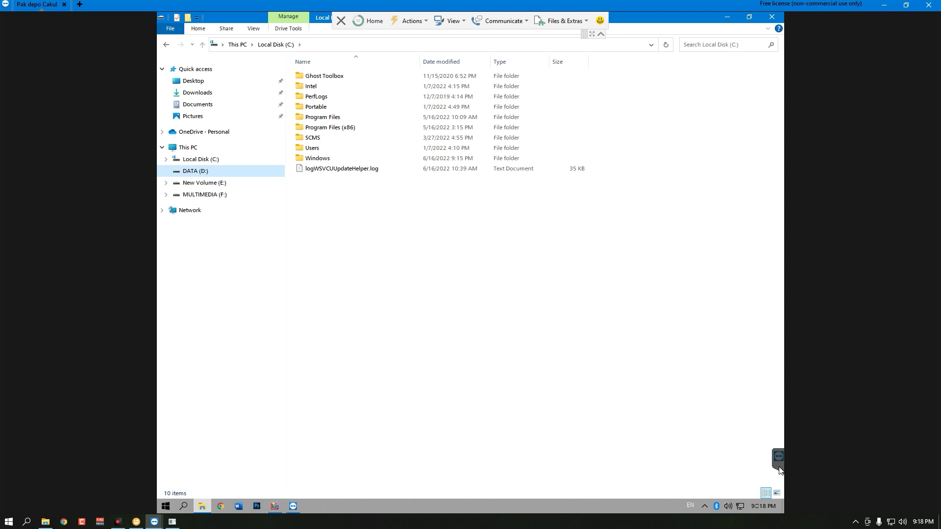
Send the message "hdd mu ketoke ndak beres pak" in the remote session chat
{"action": "left_click", "coordinate": [779, 458]}
{"action": "left_click", "coordinate": [704, 432]}
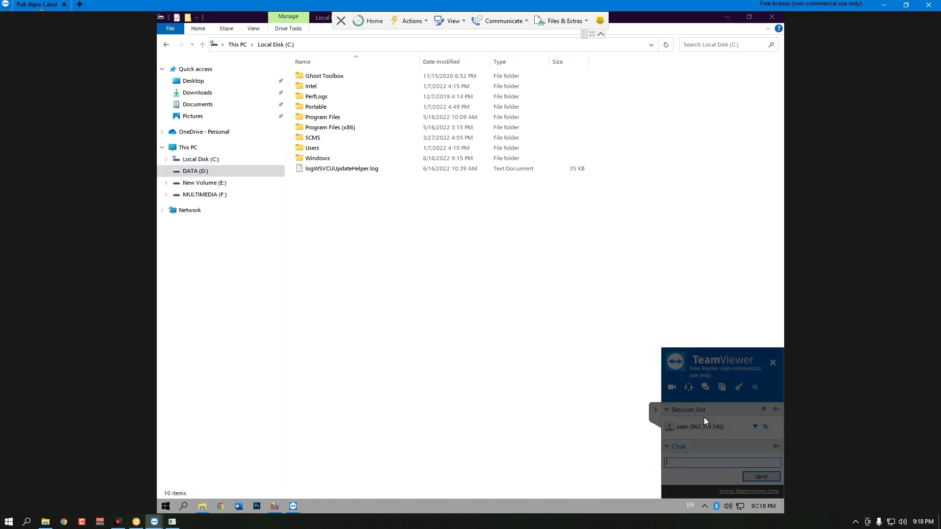
{"action": "type", "text": "hdd mu ketoke ndak beres pak"}
{"action": "key", "text": "Return"}
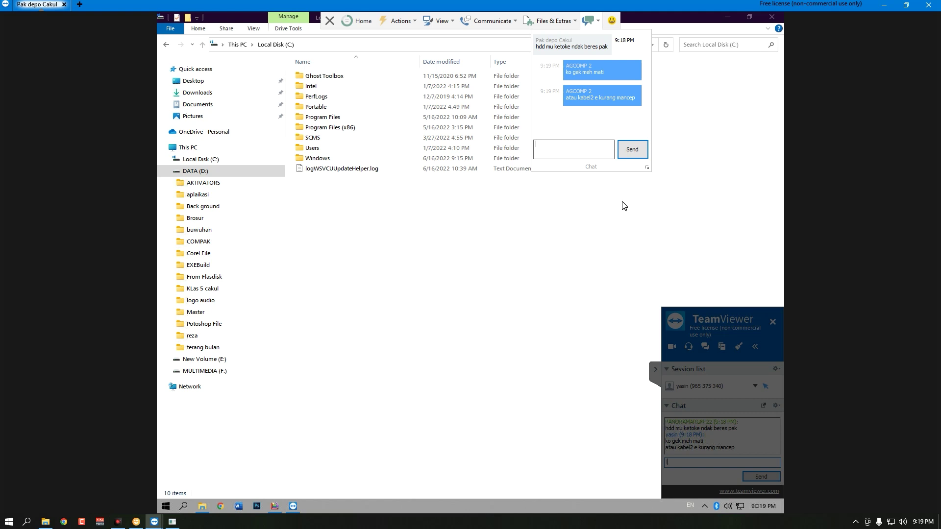
Browse the D:, E: and F: drives and Network in File Explorer, and check the MULTIMEDIA (F:) status in Optimize Drives
{"action": "left_click", "coordinate": [168, 173]}
{"action": "left_click", "coordinate": [201, 175]}
{"action": "left_click", "coordinate": [206, 182]}
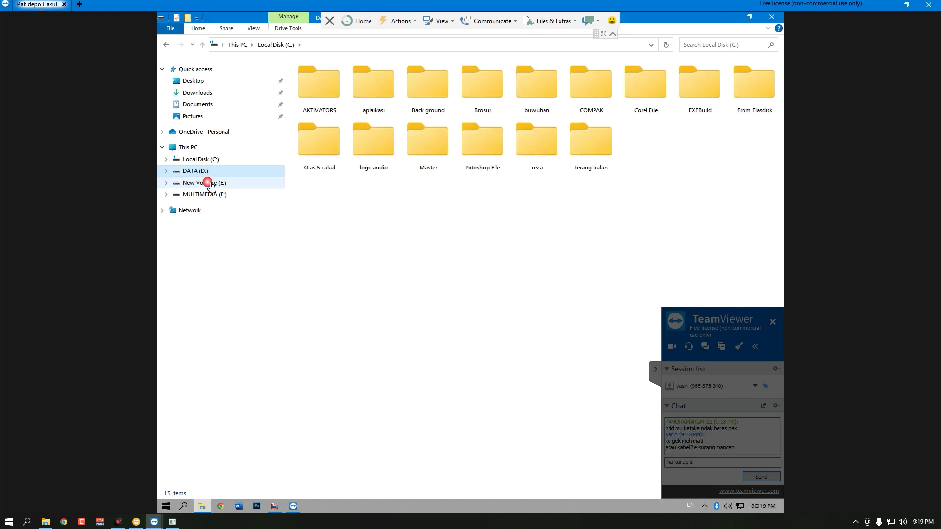
{"action": "left_click", "coordinate": [215, 195]}
{"action": "left_click", "coordinate": [216, 210]}
{"action": "left_click", "coordinate": [274, 506]}
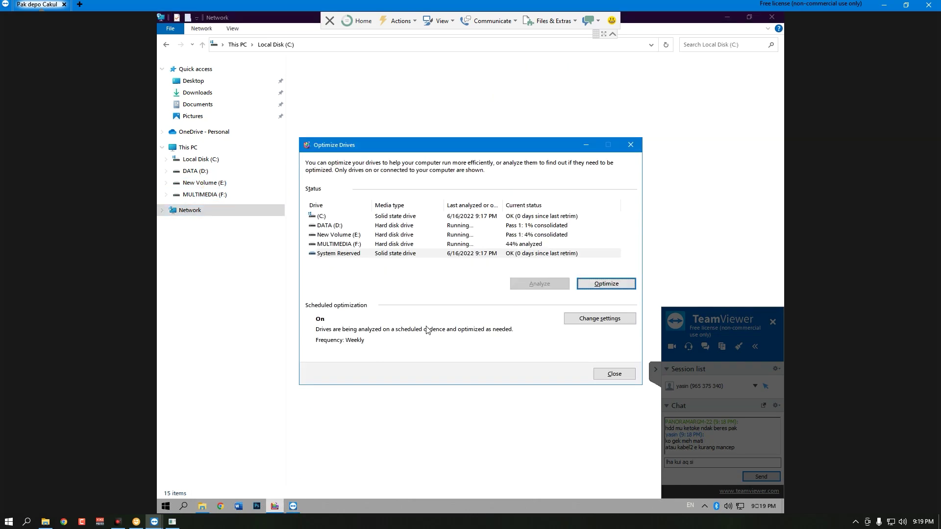
{"action": "left_click", "coordinate": [504, 247]}
Complete and send the chat reply "lha kui aq sing ora paham"
{"action": "type", "text": "ng"}
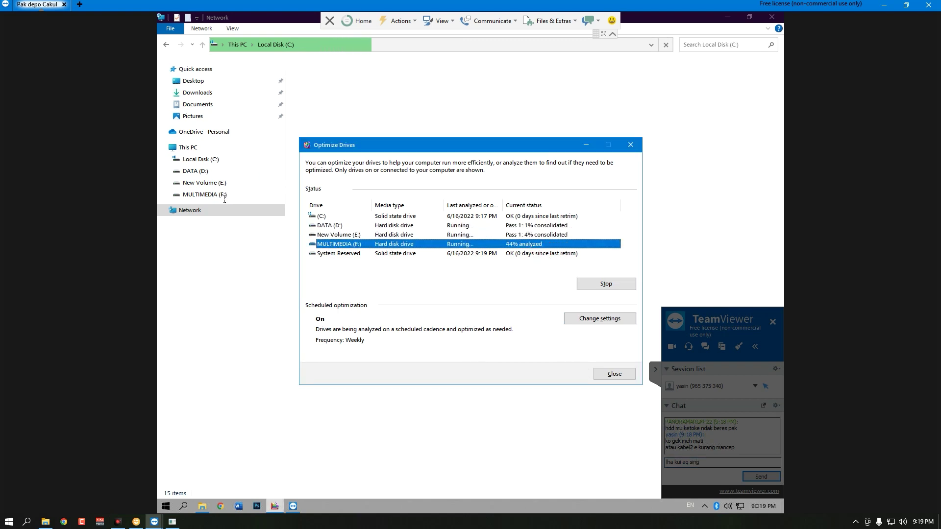
{"action": "type", "text": " ora paha"}
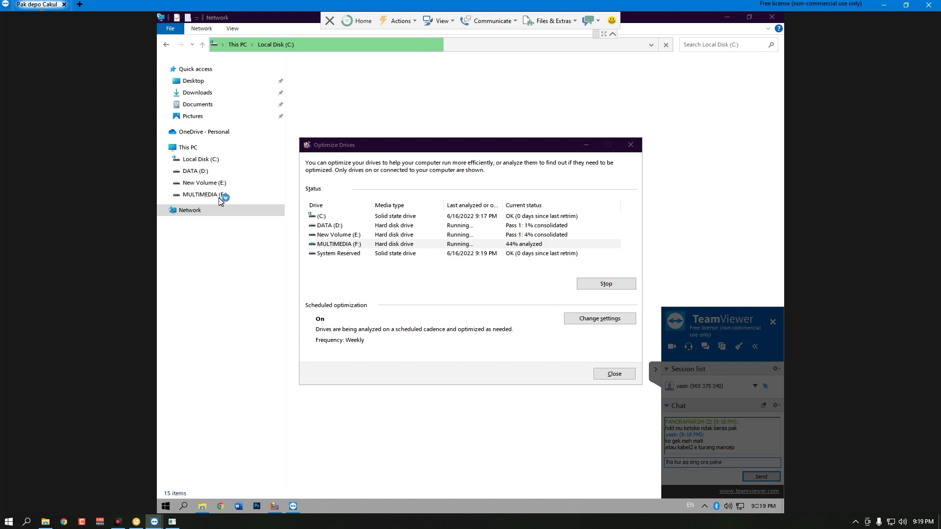
{"action": "type", "text": "m"}
{"action": "key", "text": "Return"}
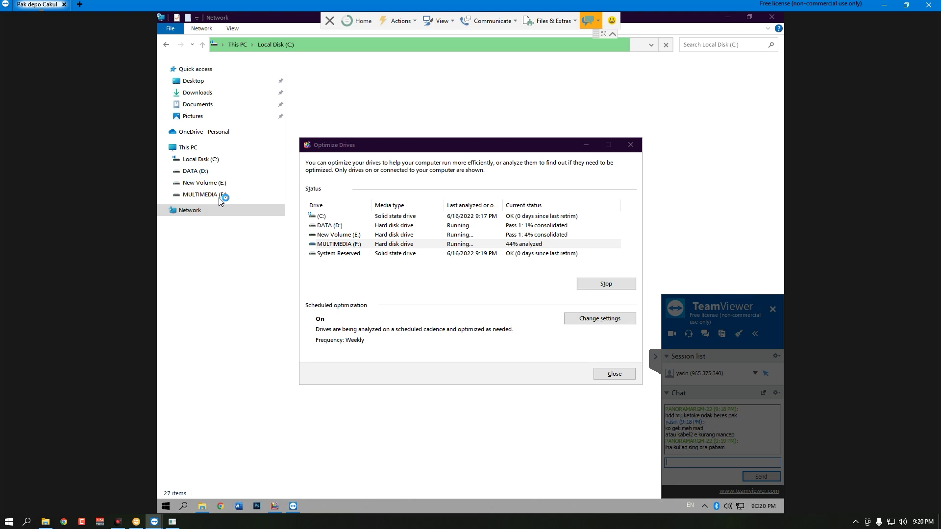
Recheck the optimization status of the D:, E:, F: and System Reserved drives, collapsing the remote session panel
{"action": "left_click", "coordinate": [465, 234]}
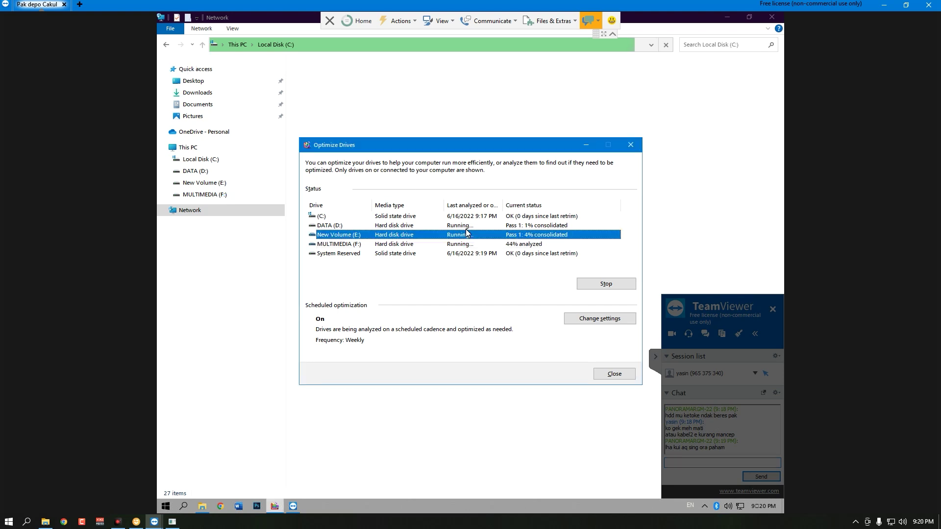
{"action": "left_click", "coordinate": [484, 245]}
{"action": "left_click", "coordinate": [475, 235]}
{"action": "left_click", "coordinate": [474, 227]}
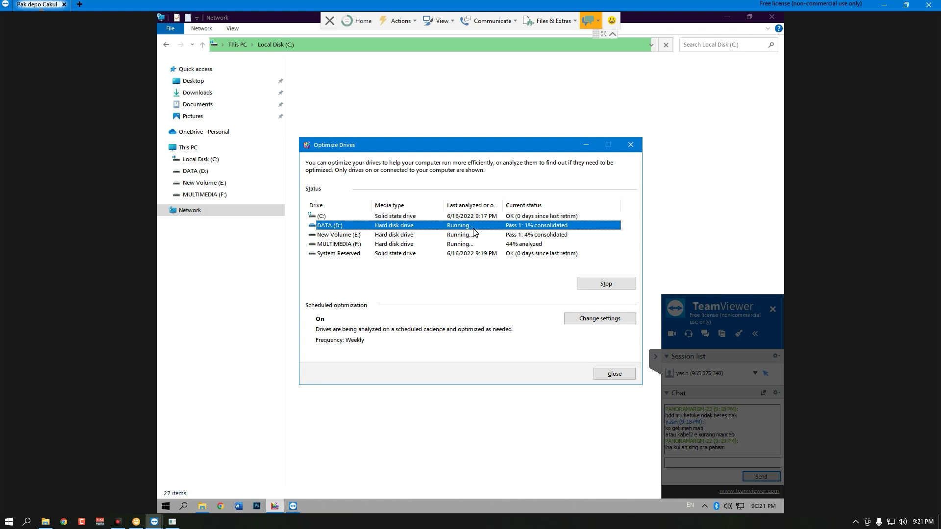
{"action": "left_click", "coordinate": [655, 357]}
{"action": "left_click", "coordinate": [525, 255]}
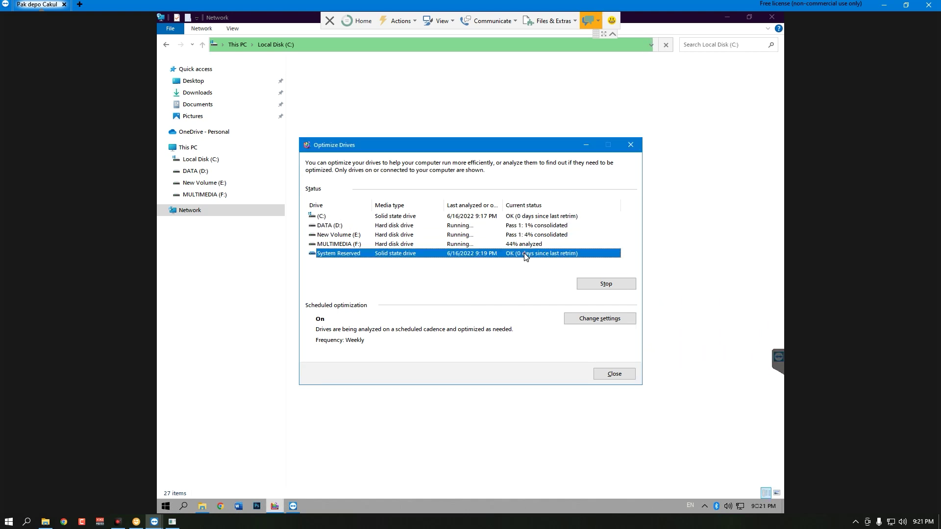
Dismiss the network discovery error and browse the contents of the D:, E: and F: drives
{"action": "left_click", "coordinate": [200, 152]}
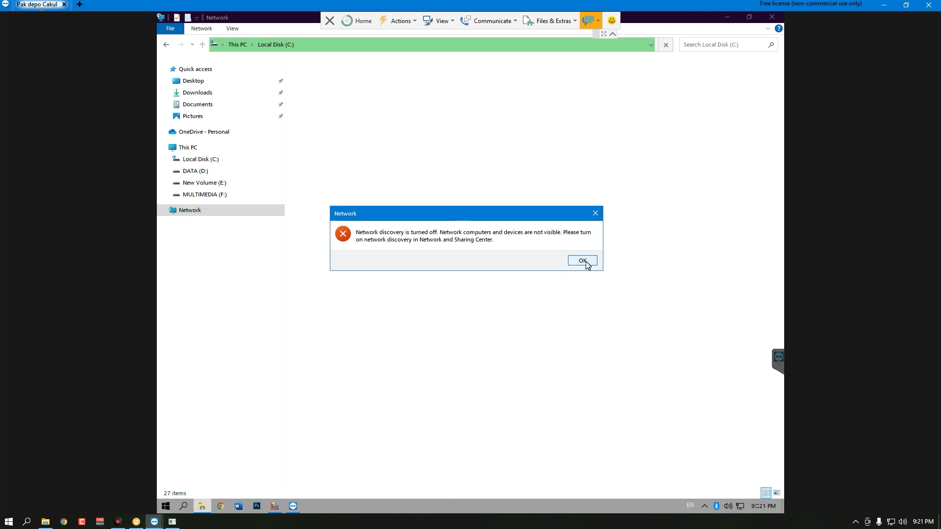
{"action": "left_click", "coordinate": [582, 260]}
{"action": "left_click", "coordinate": [188, 147]}
{"action": "double_click", "coordinate": [456, 84]}
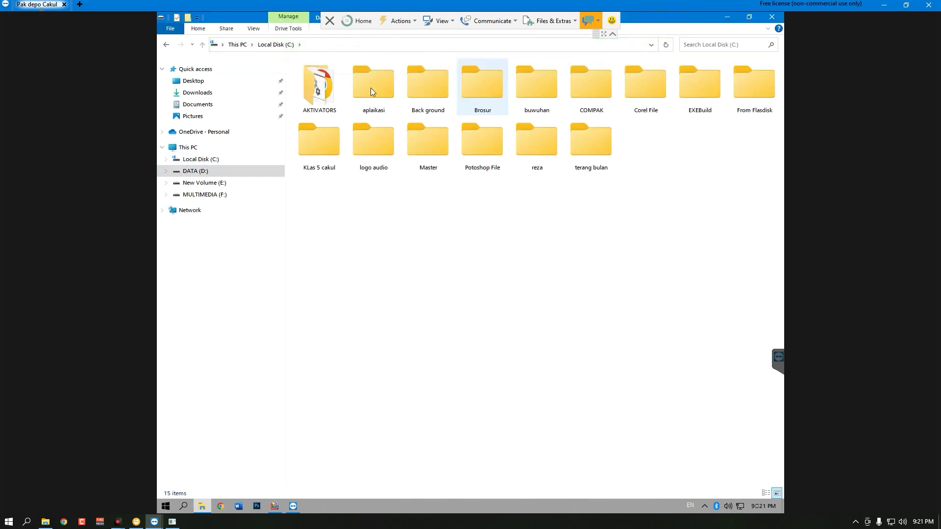
{"action": "left_click", "coordinate": [165, 44]}
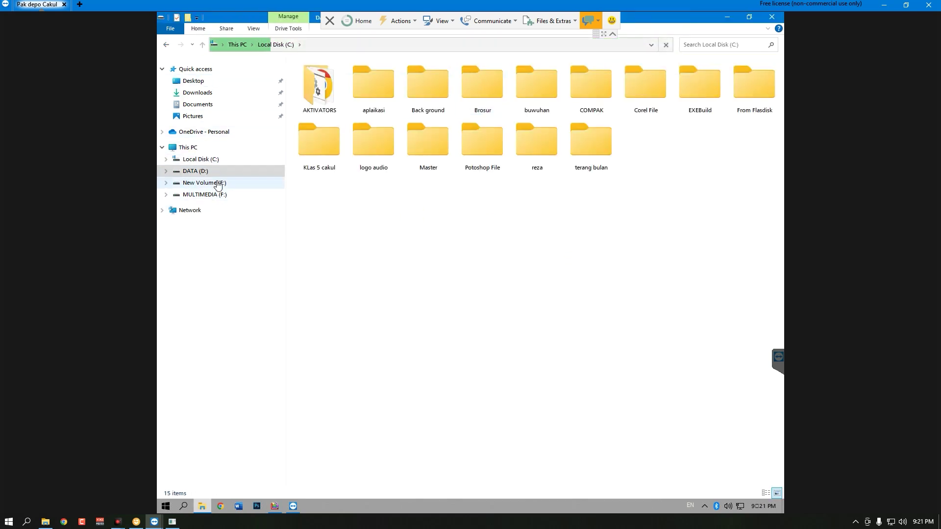
{"action": "left_click", "coordinate": [217, 183]}
{"action": "left_click", "coordinate": [223, 195]}
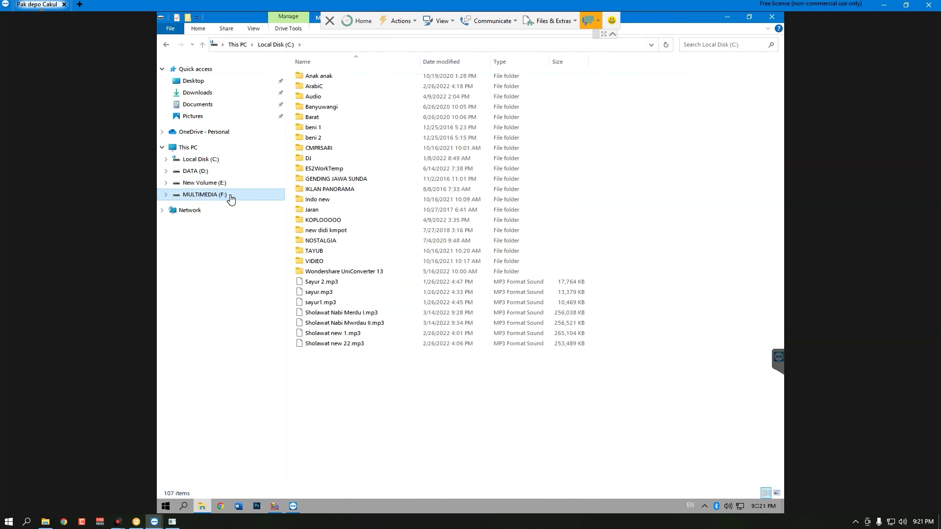
Inspect the new didi kmpot folder on MULTIMEDIA (F:) and the 25 pebruari folder on New Volume (E:)
{"action": "left_click", "coordinate": [323, 77]}
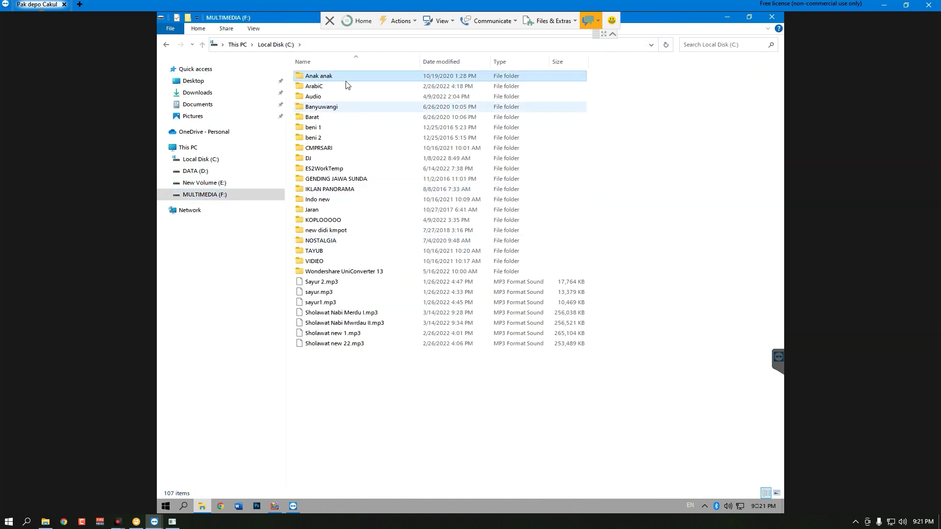
{"action": "left_click", "coordinate": [335, 231]}
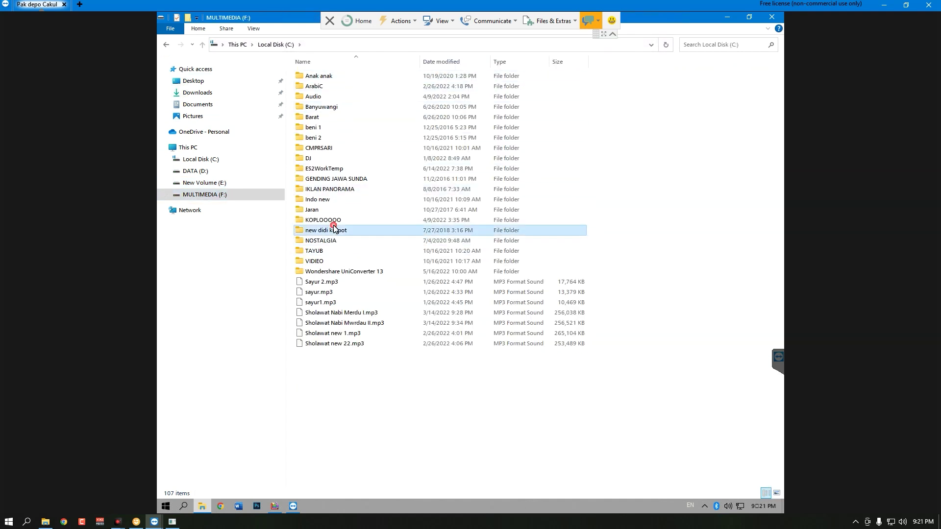
{"action": "left_click", "coordinate": [225, 184]}
{"action": "left_click", "coordinate": [265, 174]}
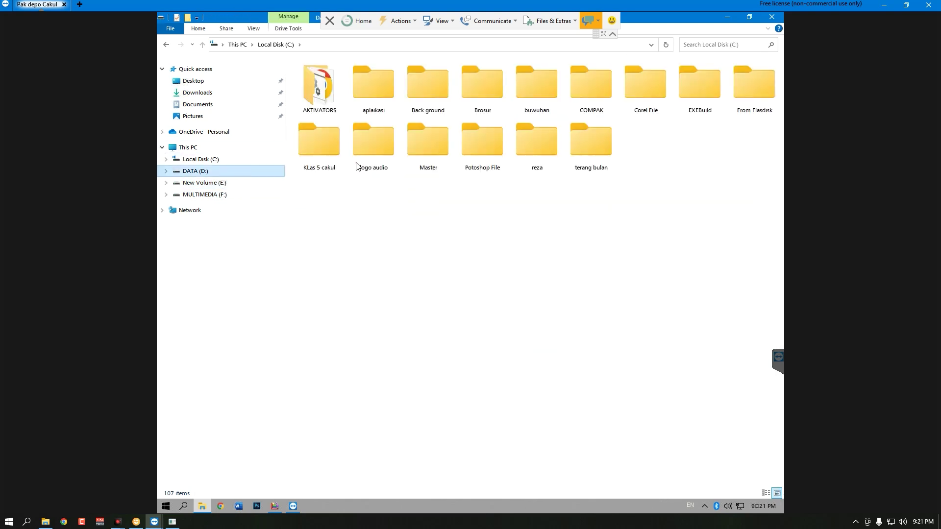
{"action": "left_click", "coordinate": [254, 185]}
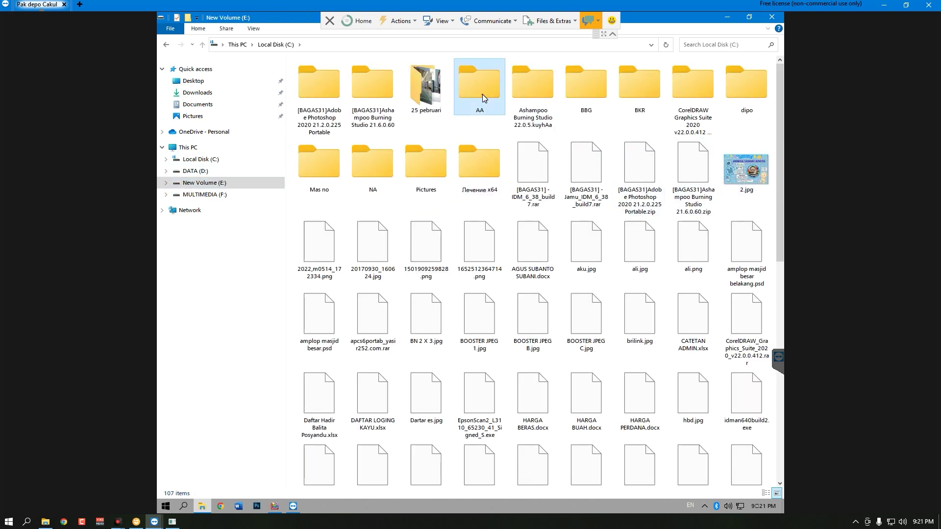
{"action": "double_click", "coordinate": [426, 91]}
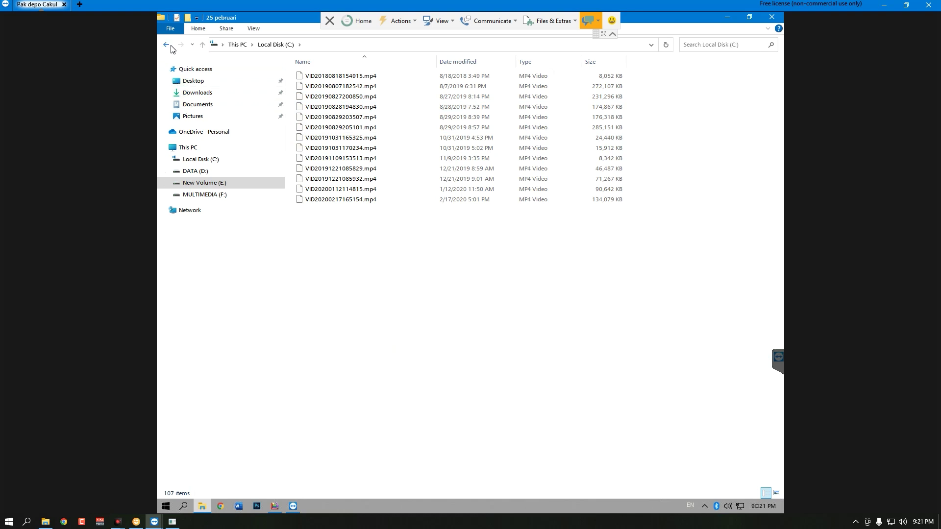
{"action": "left_click", "coordinate": [196, 171]}
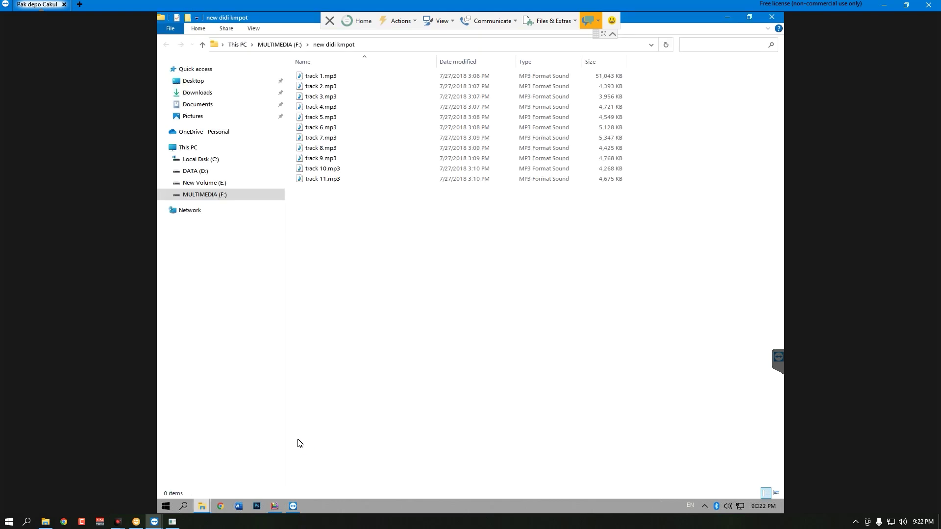
Review all drives under This PC and recheck the optimization progress, briefly showing and hiding the remote TeamViewer window
{"action": "left_click", "coordinate": [198, 148]}
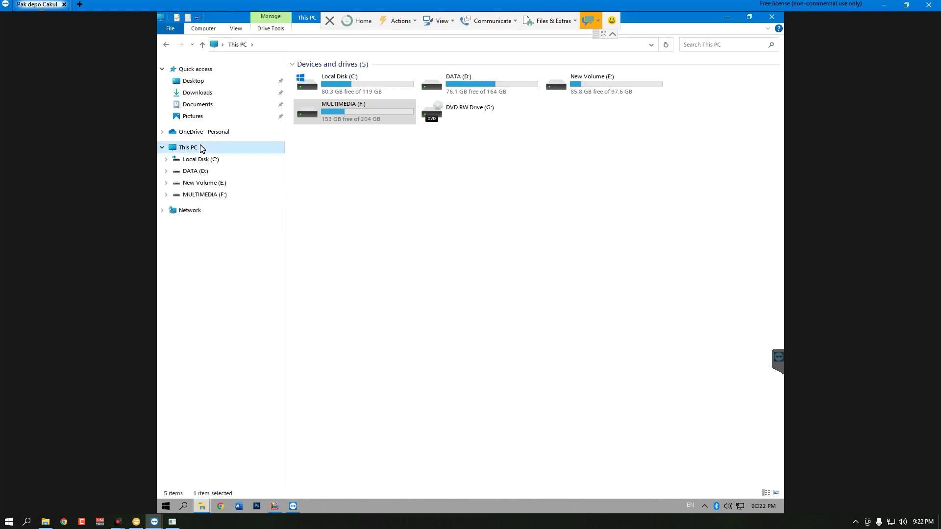
{"action": "left_click", "coordinate": [274, 506]}
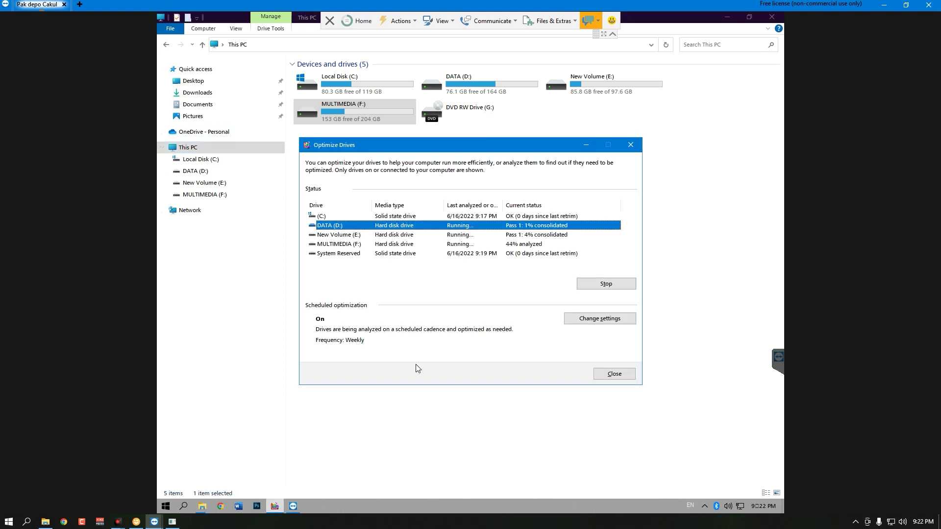
{"action": "left_click", "coordinate": [294, 506]}
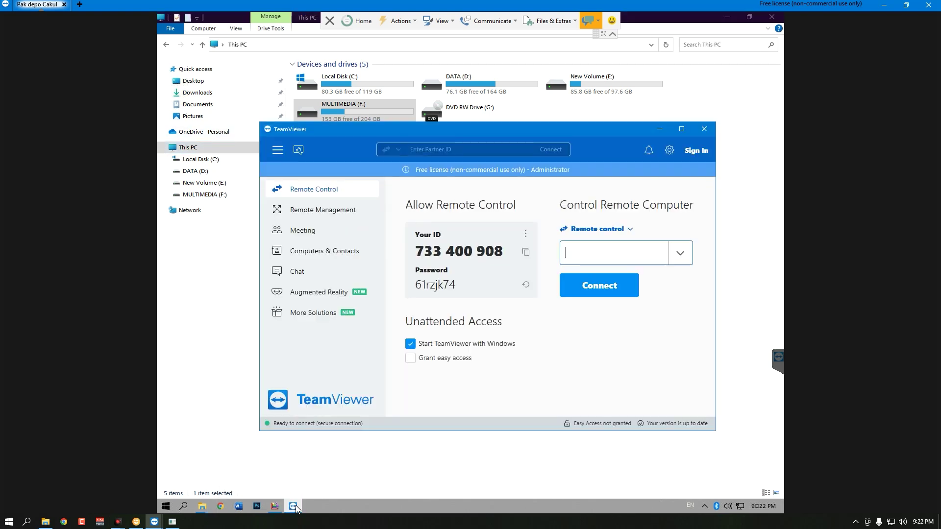
{"action": "left_click", "coordinate": [295, 506]}
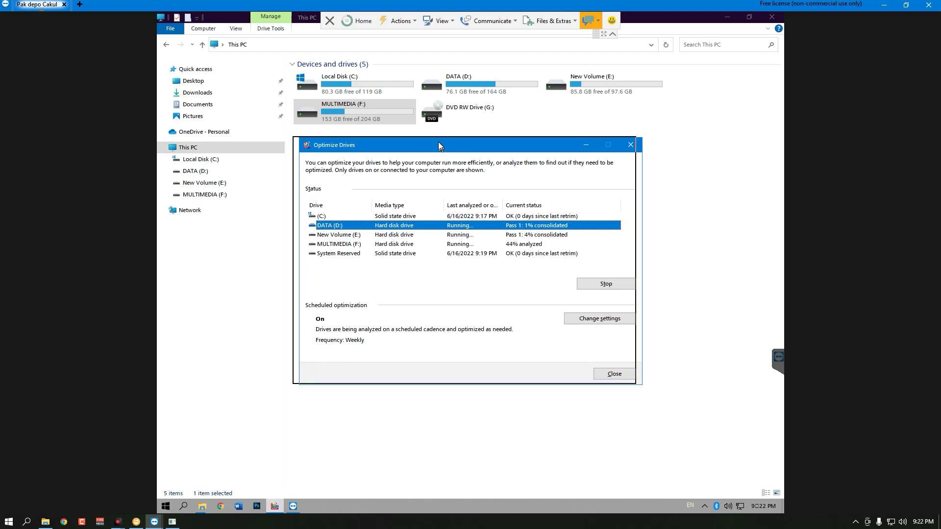
Close all the open File Explorer windows on the remote computer and move the Optimize Drives window higher
{"action": "left_click", "coordinate": [772, 16]}
{"action": "left_click_drag", "start_coordinate": [499, 149], "coordinate": [525, 114]}
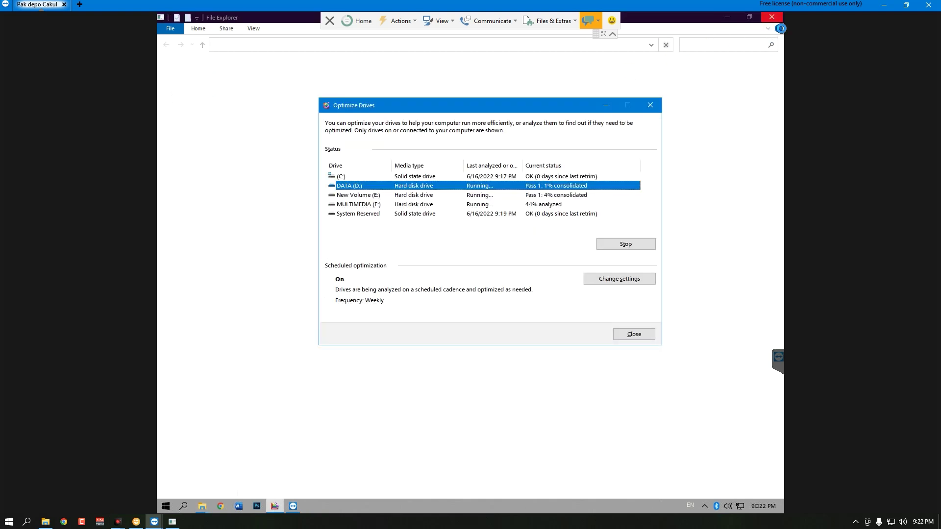
{"action": "left_click", "coordinate": [202, 506]}
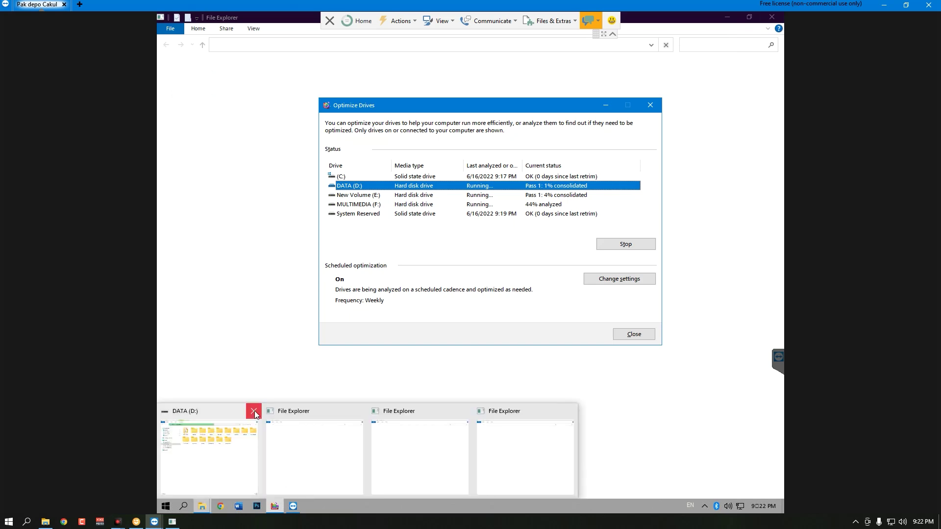
{"action": "left_click", "coordinate": [357, 412]}
{"action": "left_click", "coordinate": [361, 411]}
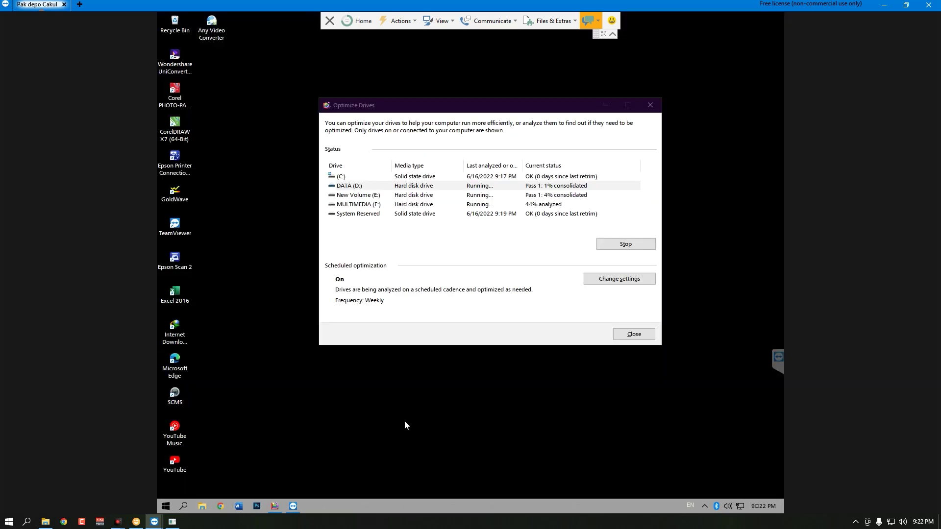
Send the chat messages "tunggu sampek kabeh ok pak" and "sui jarne ae" to the remote partner
{"action": "left_click", "coordinate": [588, 21]}
{"action": "type", "text": "tunggu sampek kabeh ok pa"}
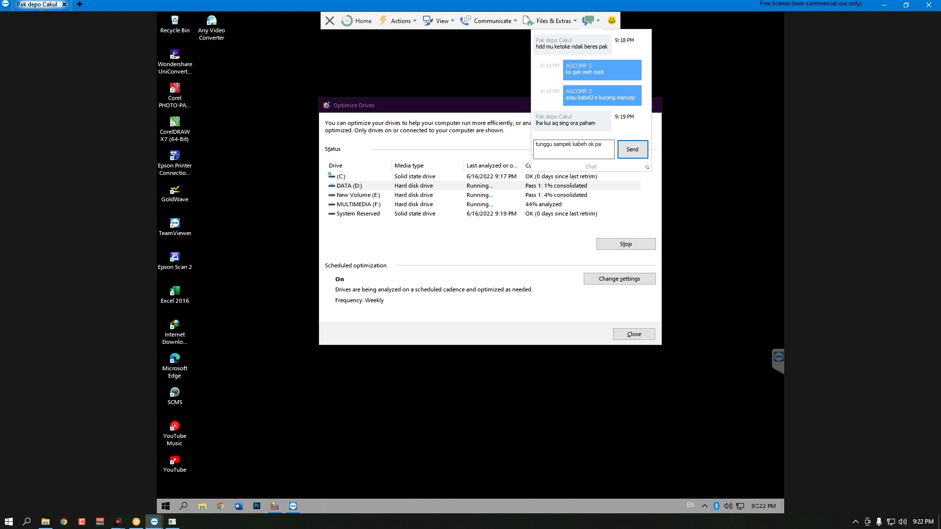
{"action": "type", "text": "k"}
{"action": "key", "text": "Return"}
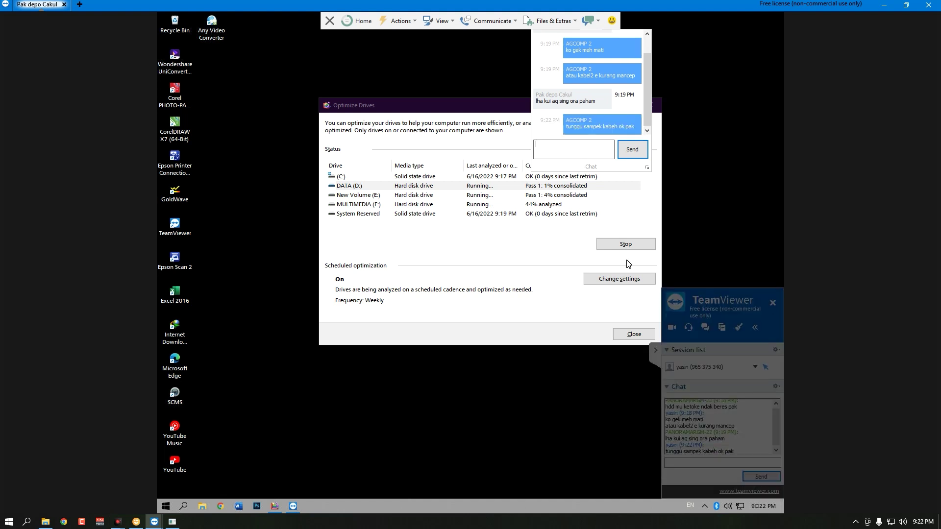
{"action": "type", "text": "sui jarne ae"}
{"action": "key", "text": "Return"}
{"action": "left_click", "coordinate": [652, 350]}
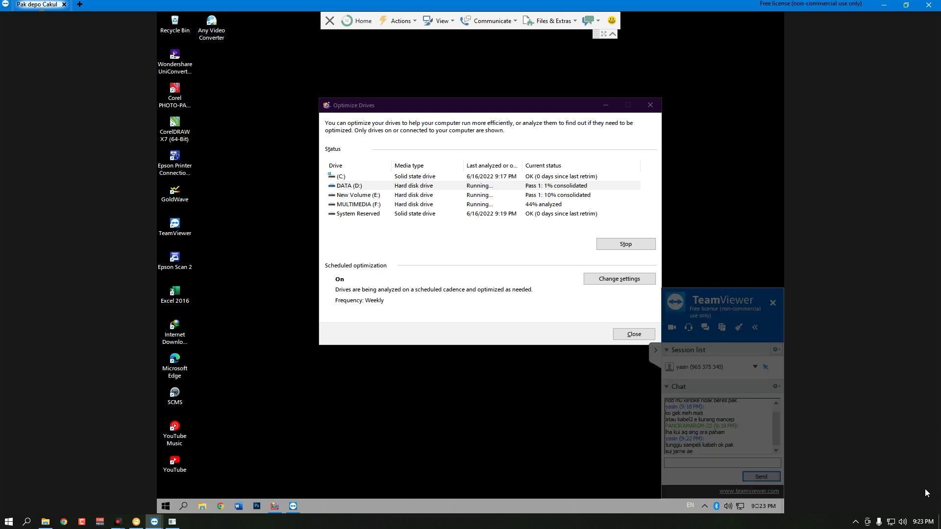
{"action": "left_click", "coordinate": [774, 422]}
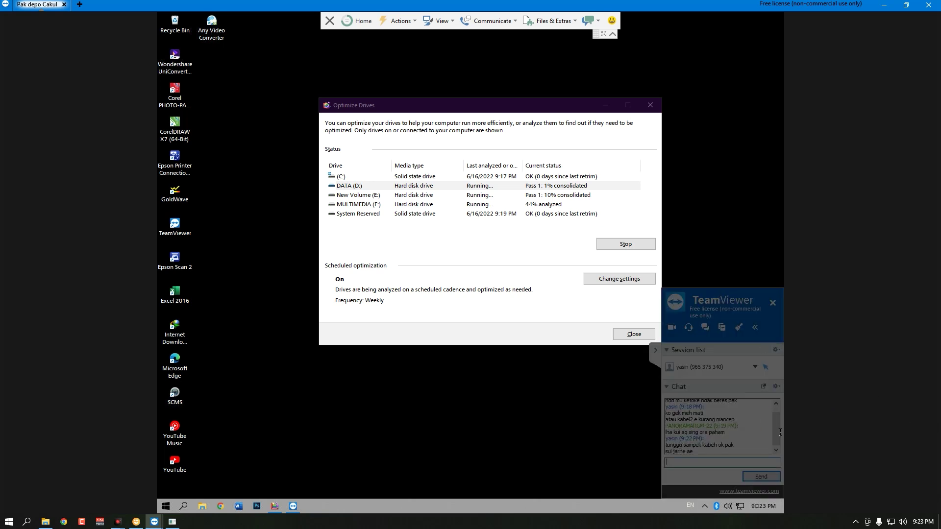